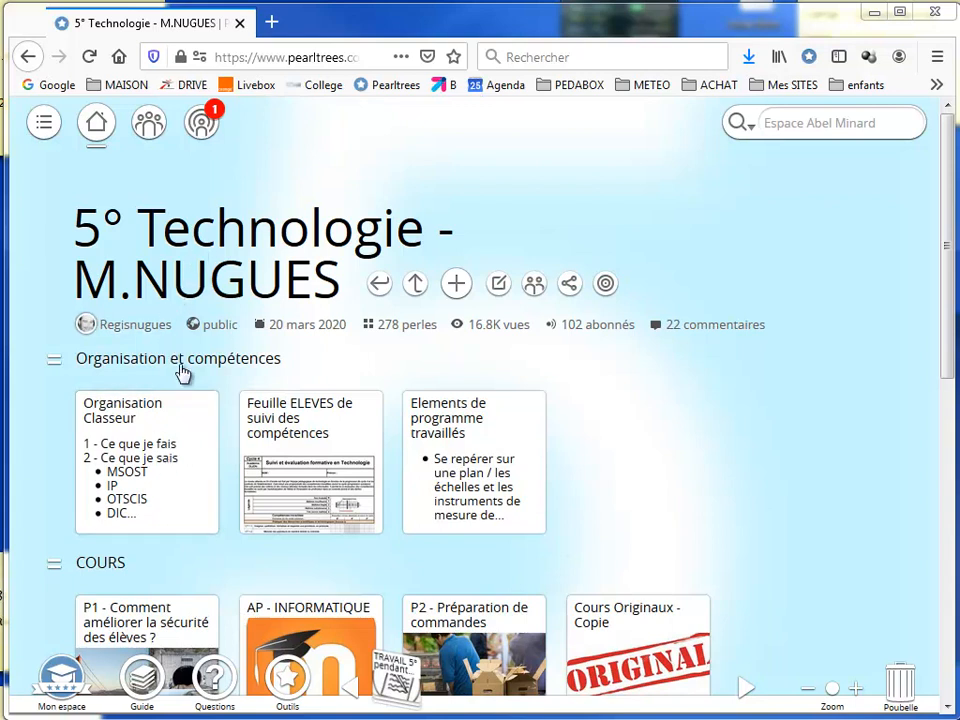
{"action": "left_click", "coordinate": [457, 285]}
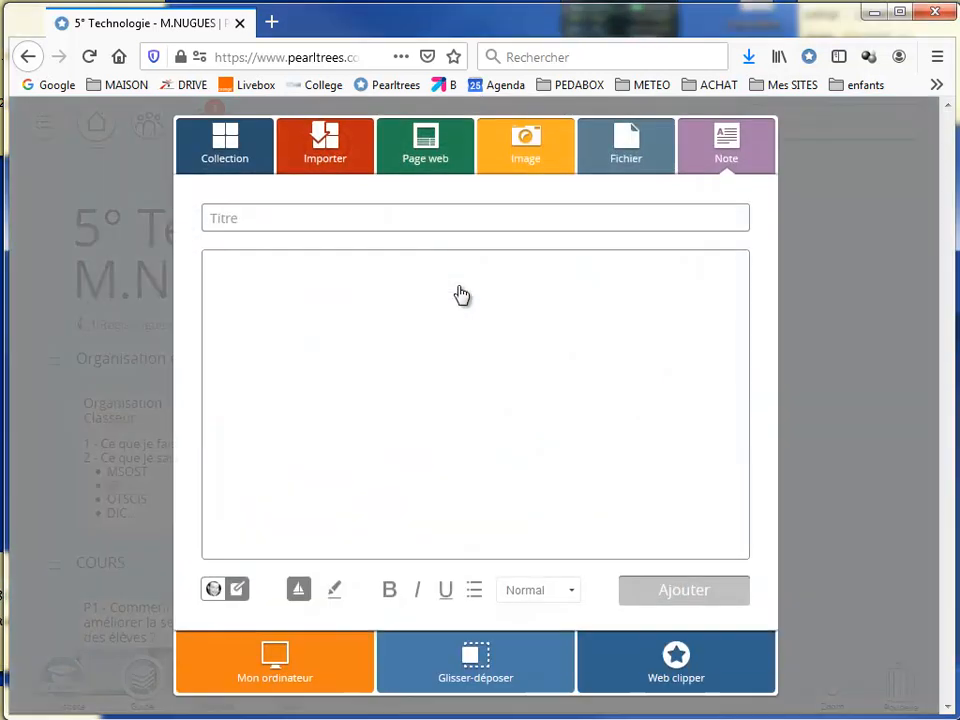
{"action": "left_click", "coordinate": [222, 153]}
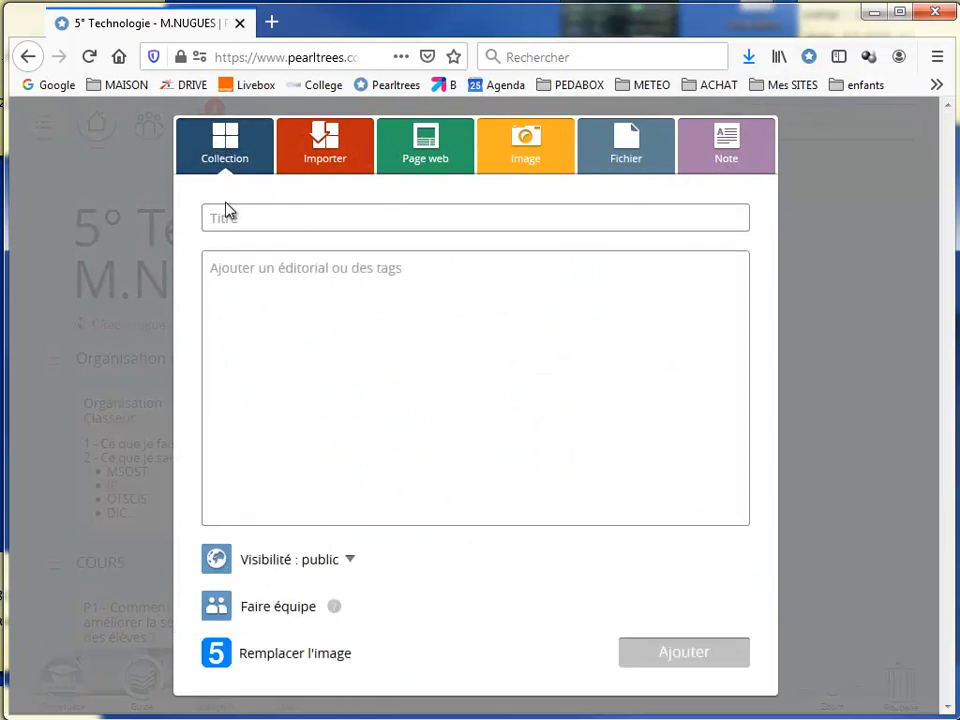
{"action": "type", "text": "Travail pendant le confinement"}
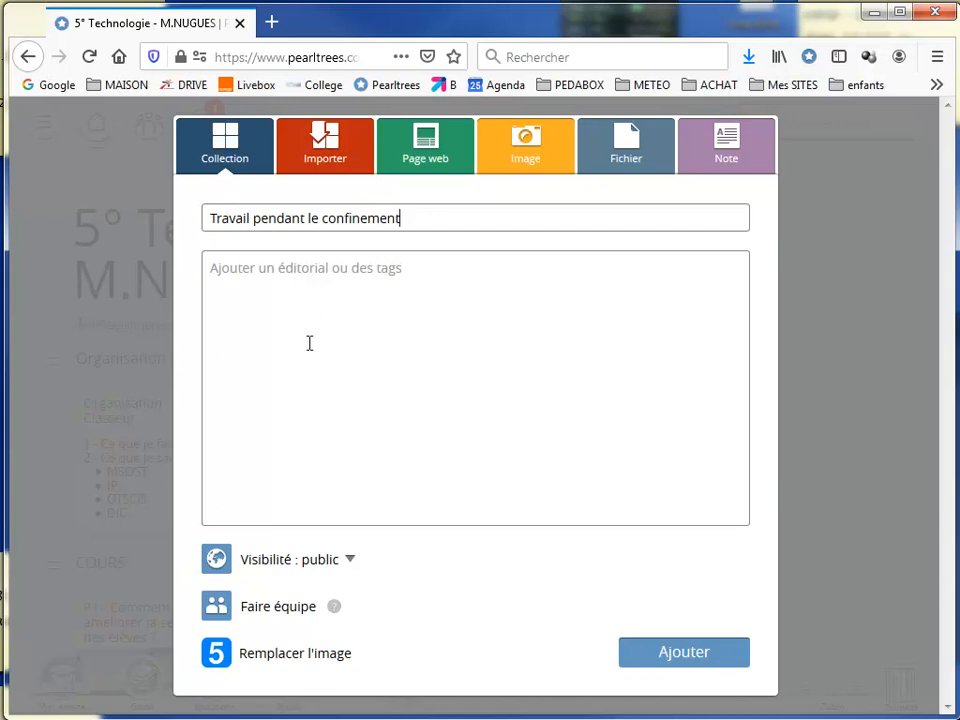
{"action": "left_click", "coordinate": [336, 563]}
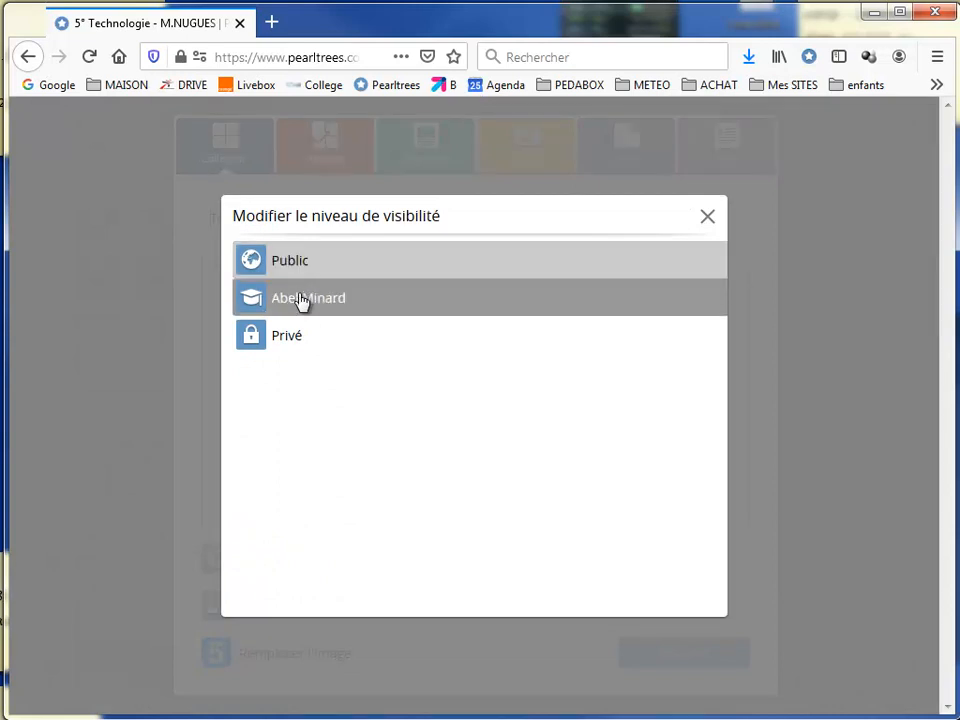
{"action": "left_click", "coordinate": [301, 299]}
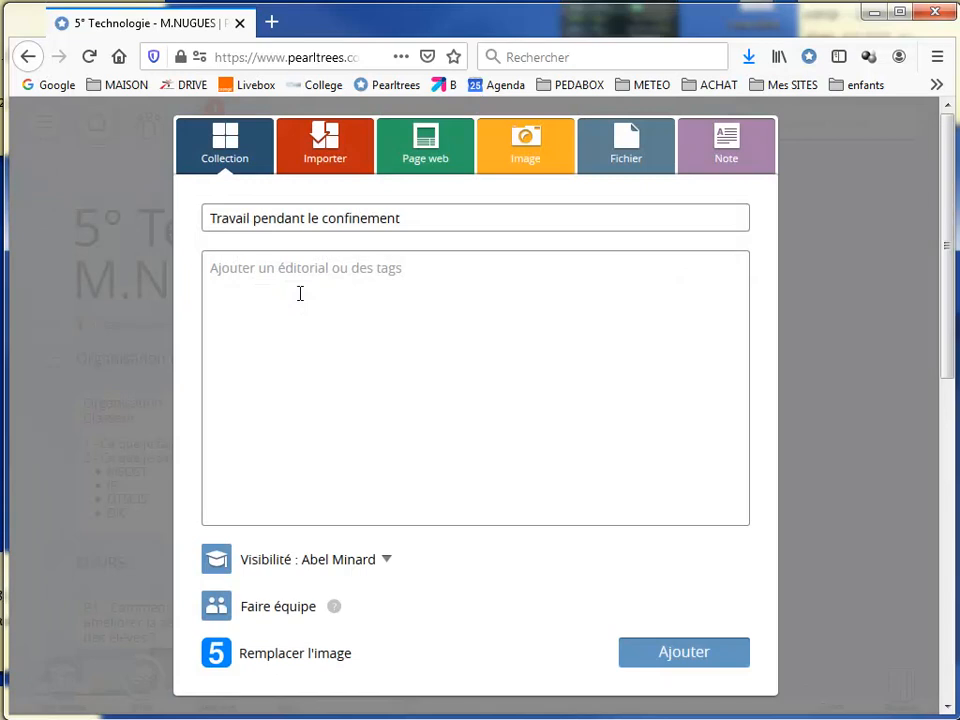
Replace the collection's image with the pencil-and-sheet picture from a web search for "crayon et feuille", and add the collection.
{"action": "left_click", "coordinate": [272, 657]}
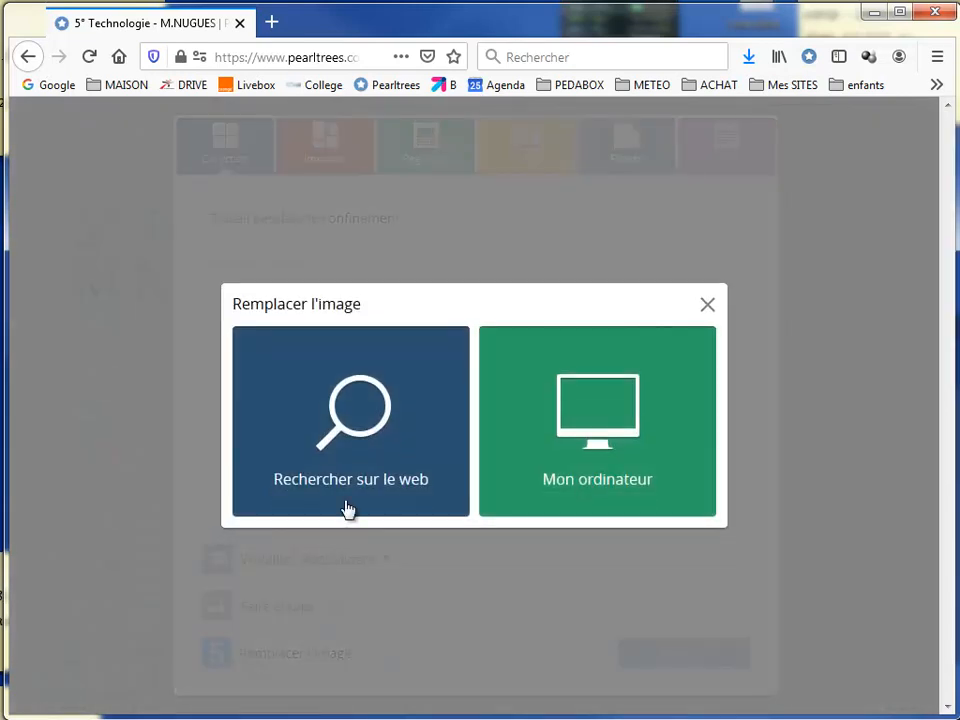
{"action": "left_click", "coordinate": [358, 445]}
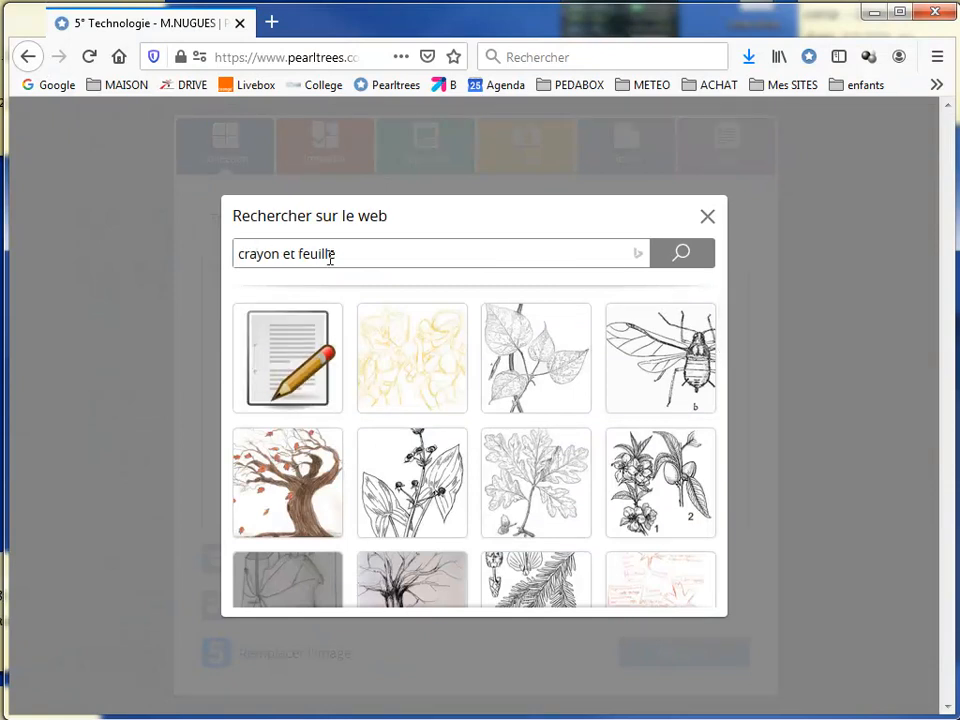
{"action": "left_click", "coordinate": [296, 365]}
{"action": "left_click", "coordinate": [682, 653]}
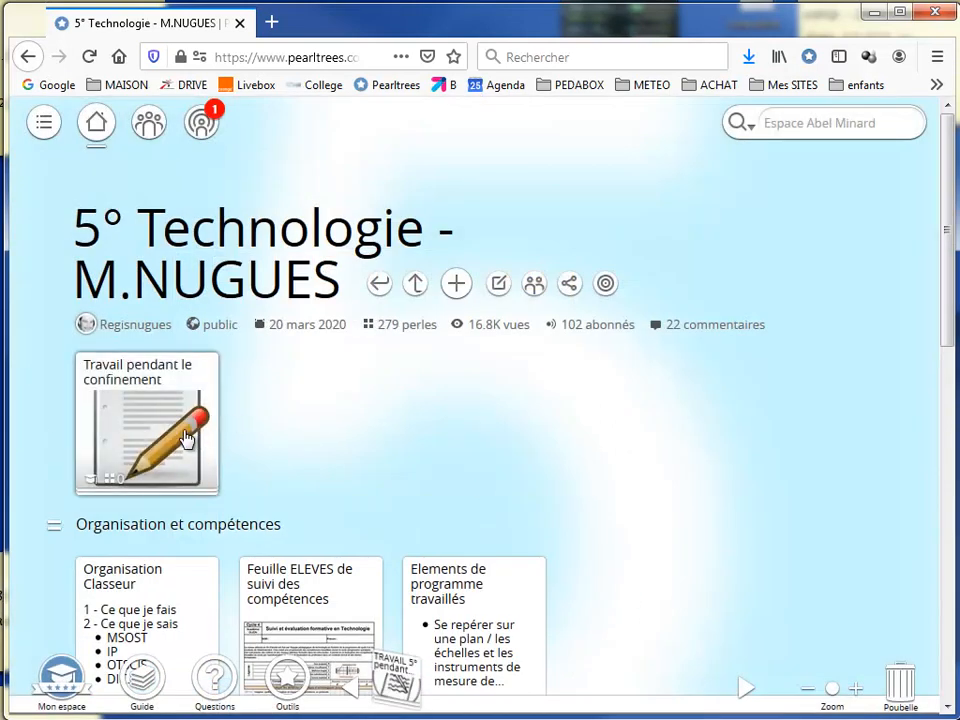
Open the Travail pendant le confinement collection and add a section named "semaine du 23 au 27 mars 2020".
{"action": "left_click", "coordinate": [186, 438]}
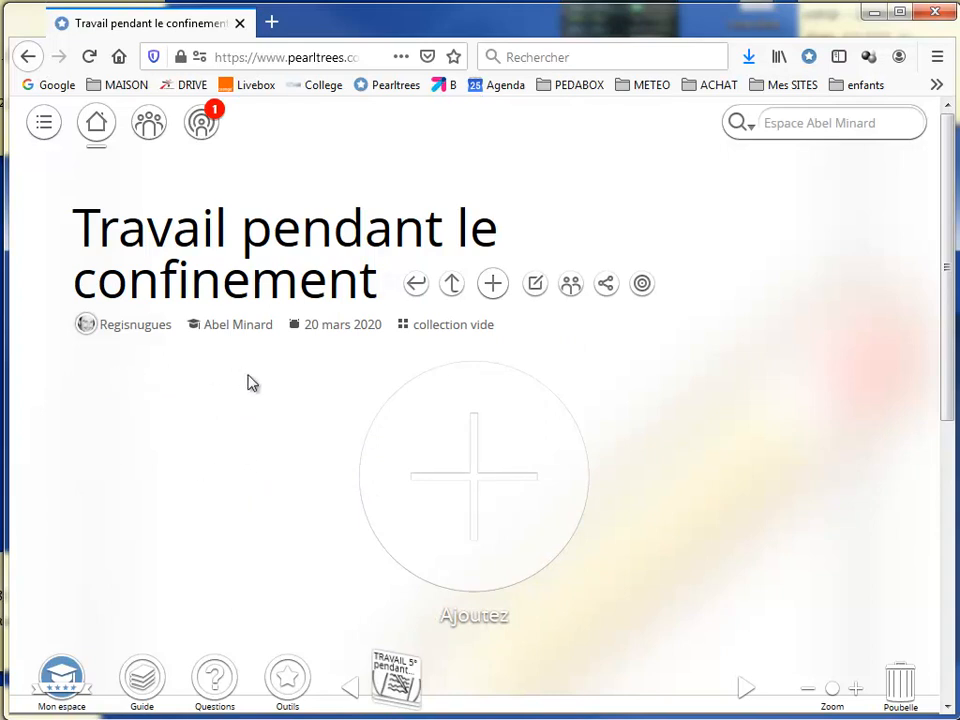
{"action": "left_click", "coordinate": [535, 289]}
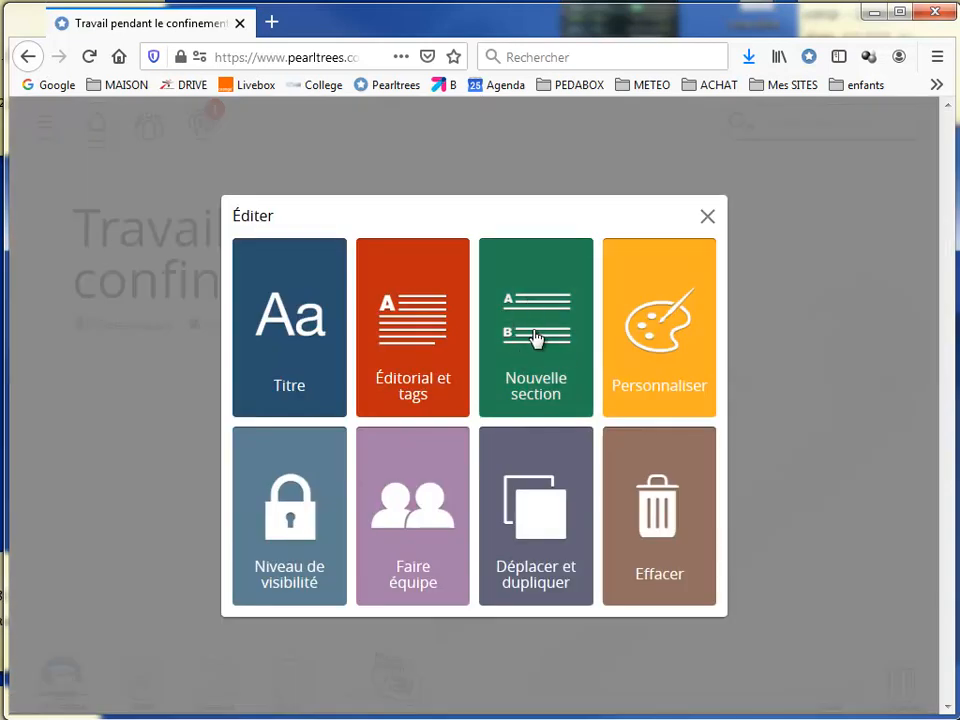
{"action": "left_click", "coordinate": [537, 340]}
{"action": "type", "text": "semaine du 23 au 27 mars 2020"}
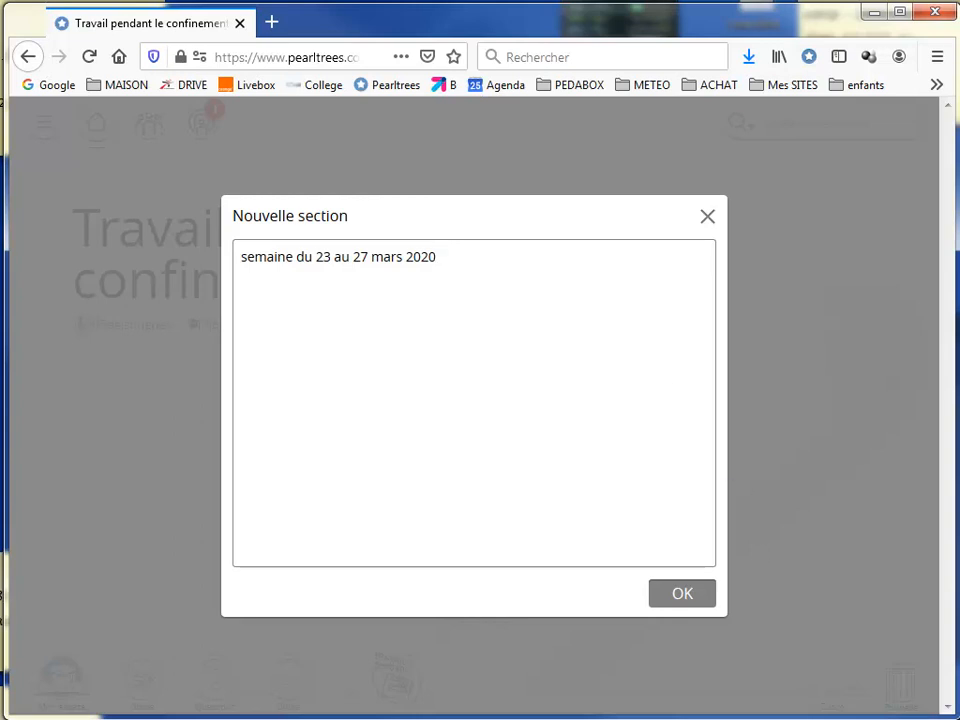
{"action": "left_click", "coordinate": [686, 598]}
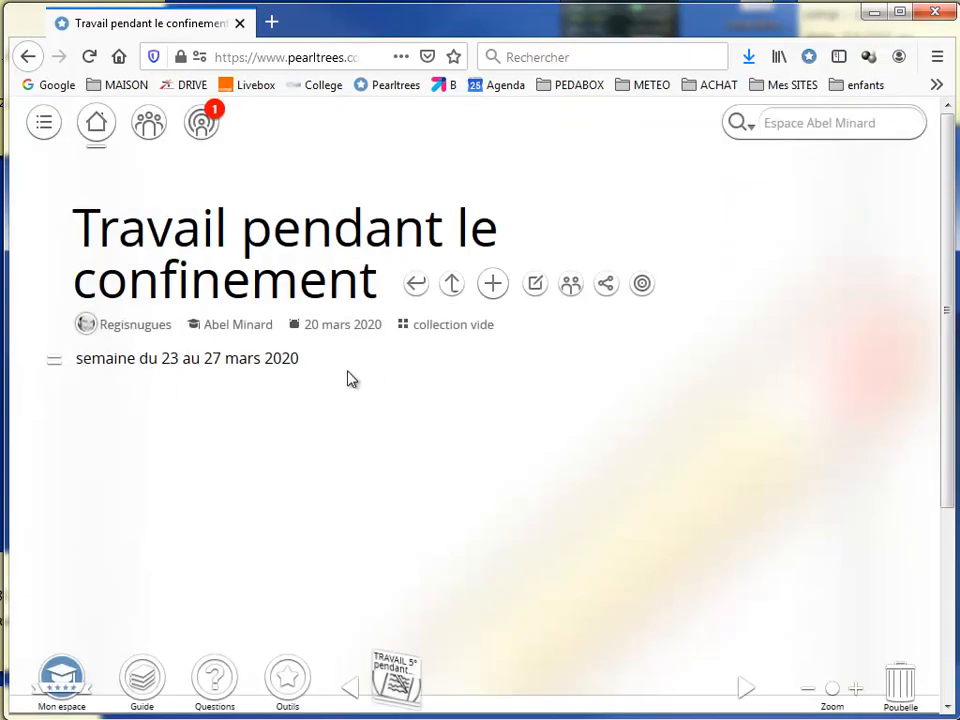
Add a section named "Cours" and place it below the "semaine du 23 au 27 mars 2020" section.
{"action": "left_click", "coordinate": [537, 287]}
{"action": "left_click", "coordinate": [547, 334]}
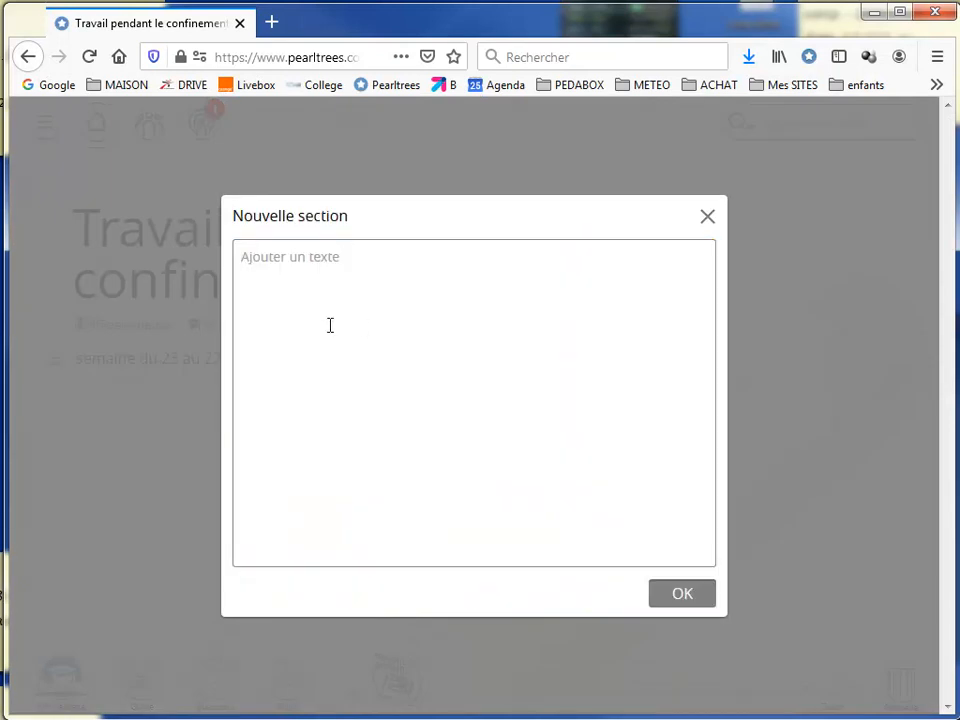
{"action": "type", "text": "Cours"}
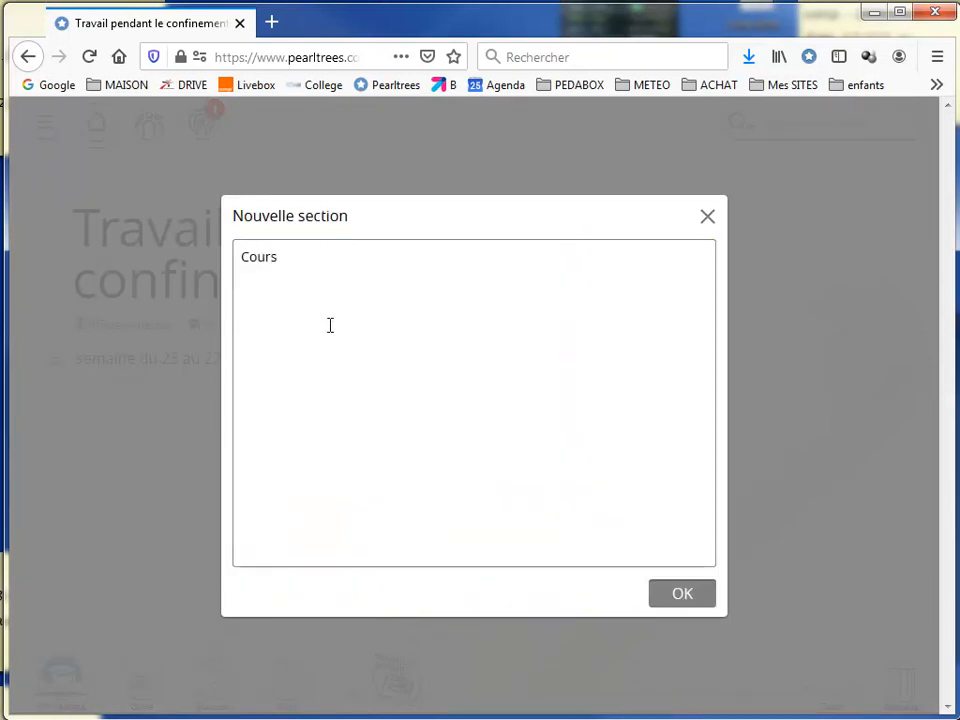
{"action": "left_click", "coordinate": [680, 603]}
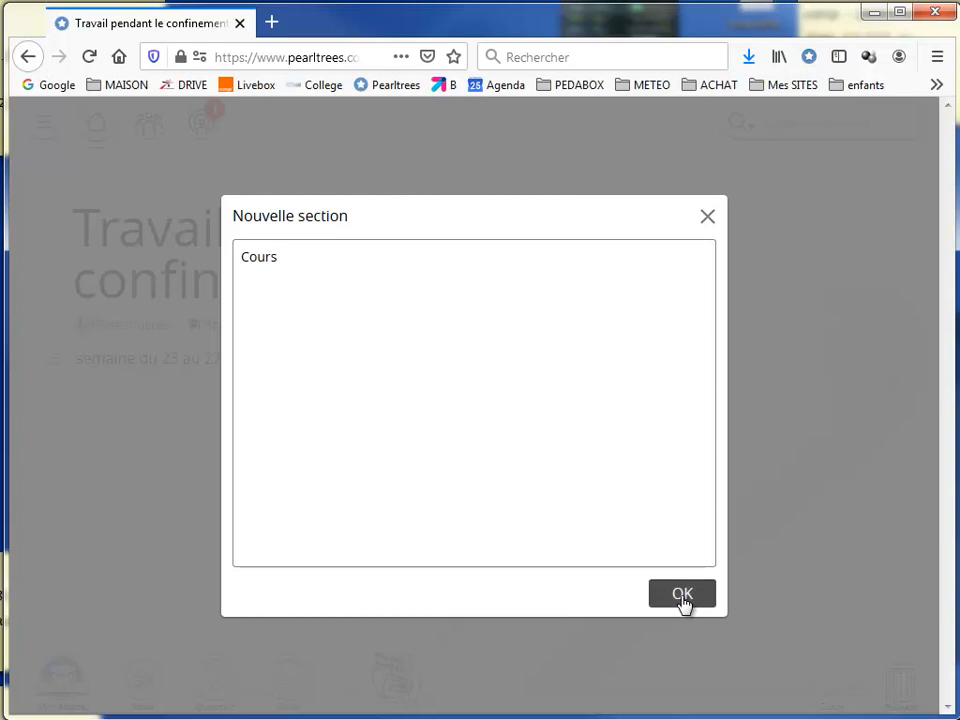
{"action": "left_click_drag", "start_coordinate": [60, 369], "coordinate": [84, 396]}
Upload DIC 1.5.1 le Design.docx from the telechargement folder to the collection and move it into the Cours section.
{"action": "left_click_drag", "start_coordinate": [823, 253], "coordinate": [639, 229]}
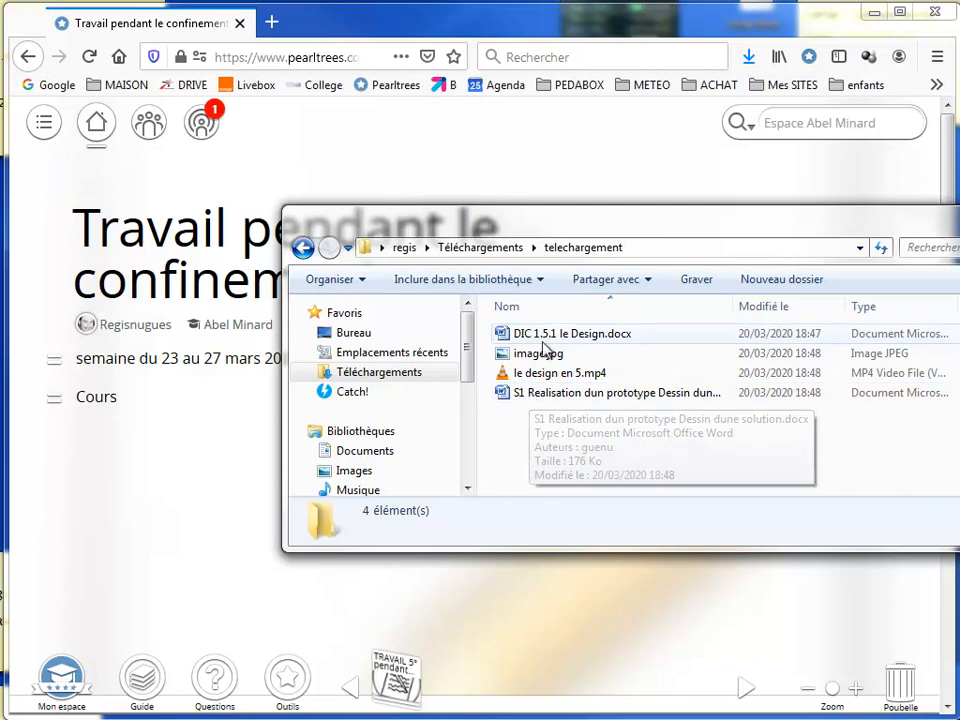
{"action": "left_click_drag", "start_coordinate": [547, 343], "coordinate": [156, 467]}
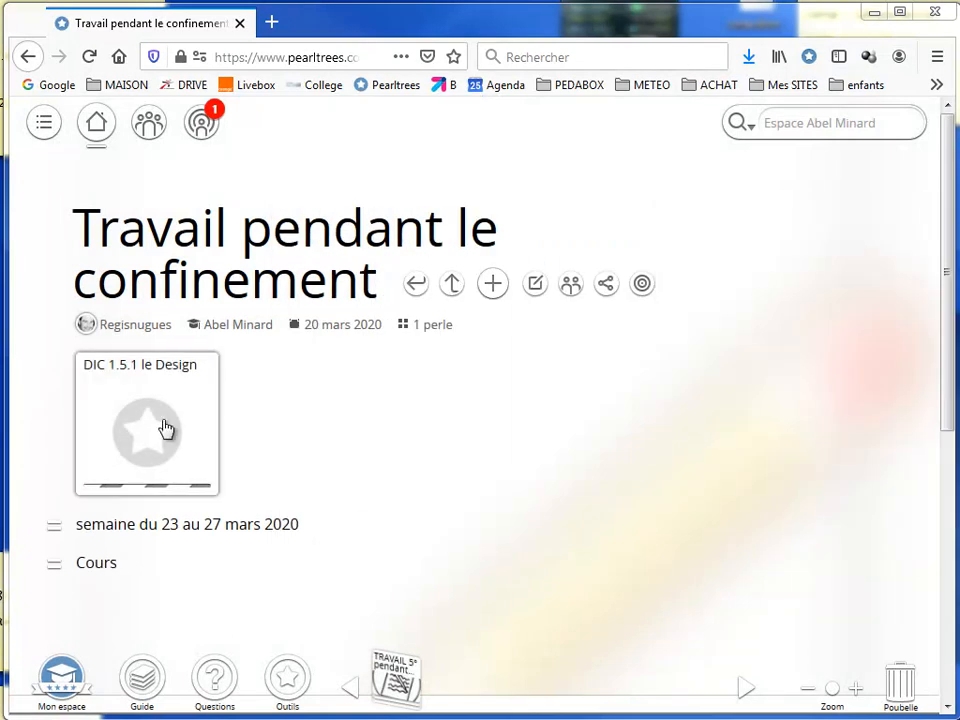
{"action": "left_click_drag", "start_coordinate": [144, 427], "coordinate": [180, 593]}
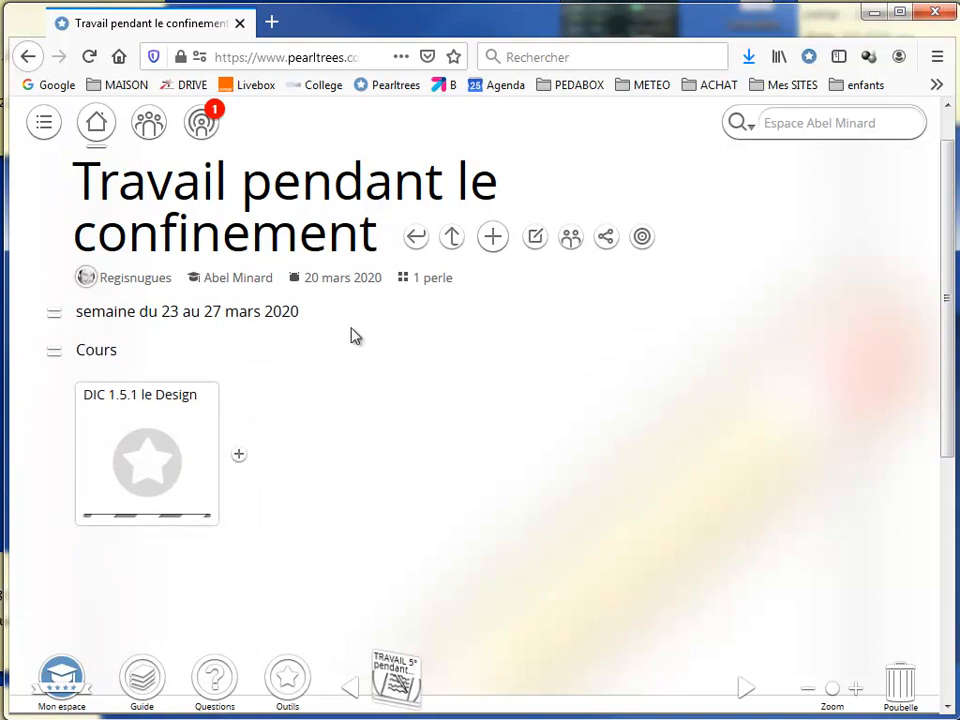
Add a section named "Exercices" and place it below the Cours section's DIC 1.5.1 le Design document.
{"action": "left_click", "coordinate": [536, 237]}
{"action": "left_click", "coordinate": [542, 300]}
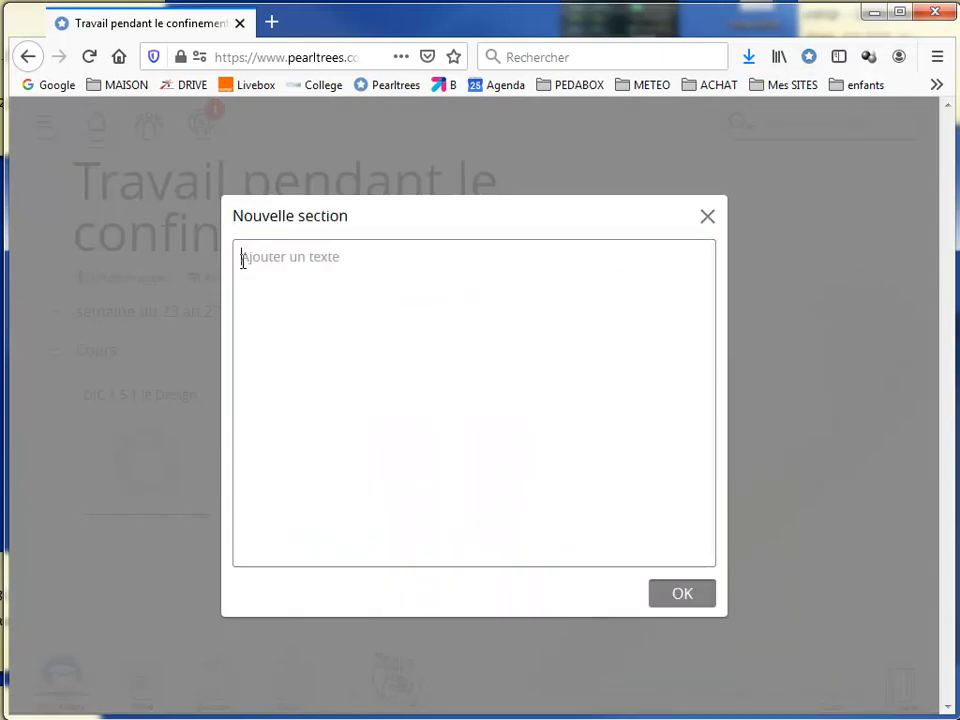
{"action": "type", "text": "Exercices"}
{"action": "left_click", "coordinate": [658, 592]}
{"action": "left_click_drag", "start_coordinate": [57, 314], "coordinate": [85, 560]}
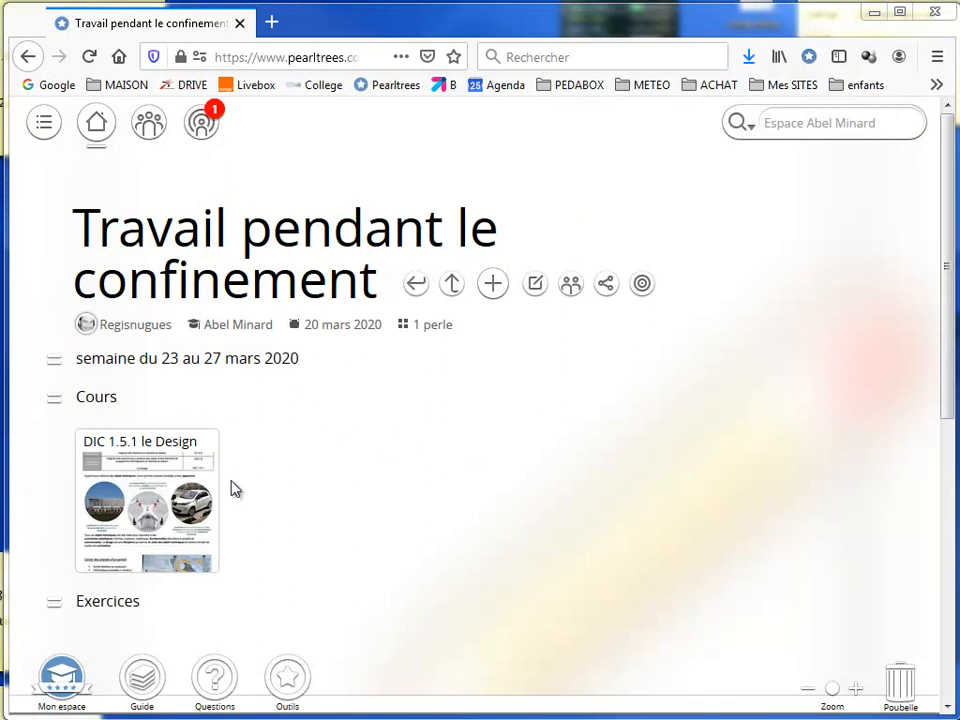
Add a section named "Dossier de classe pour rendre le travail" and place it below the Exercices section.
{"action": "left_click", "coordinate": [536, 287]}
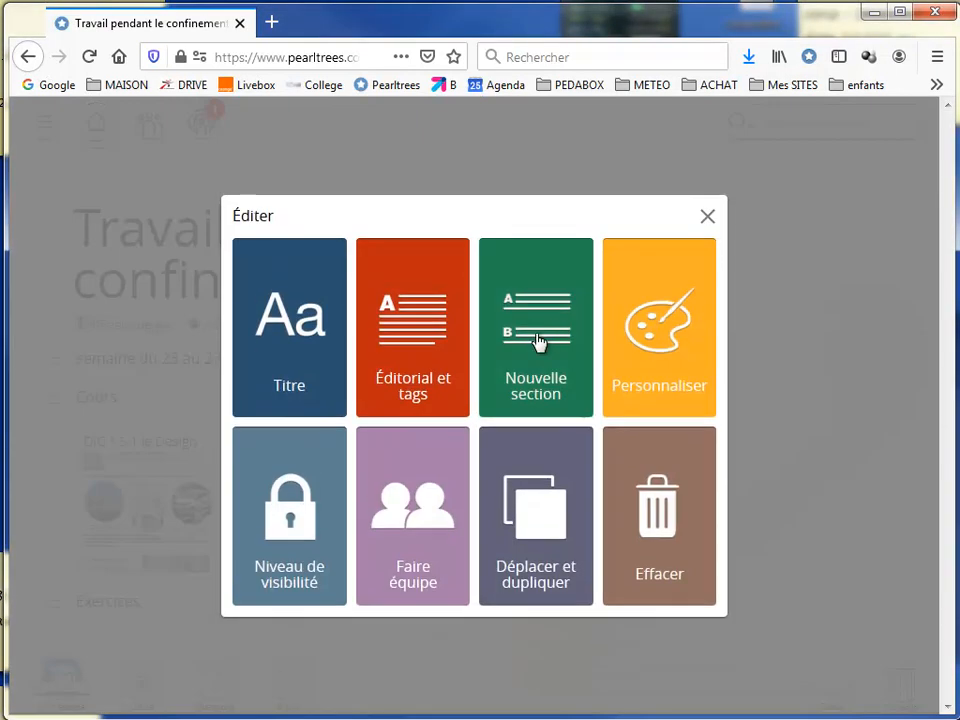
{"action": "left_click", "coordinate": [538, 340]}
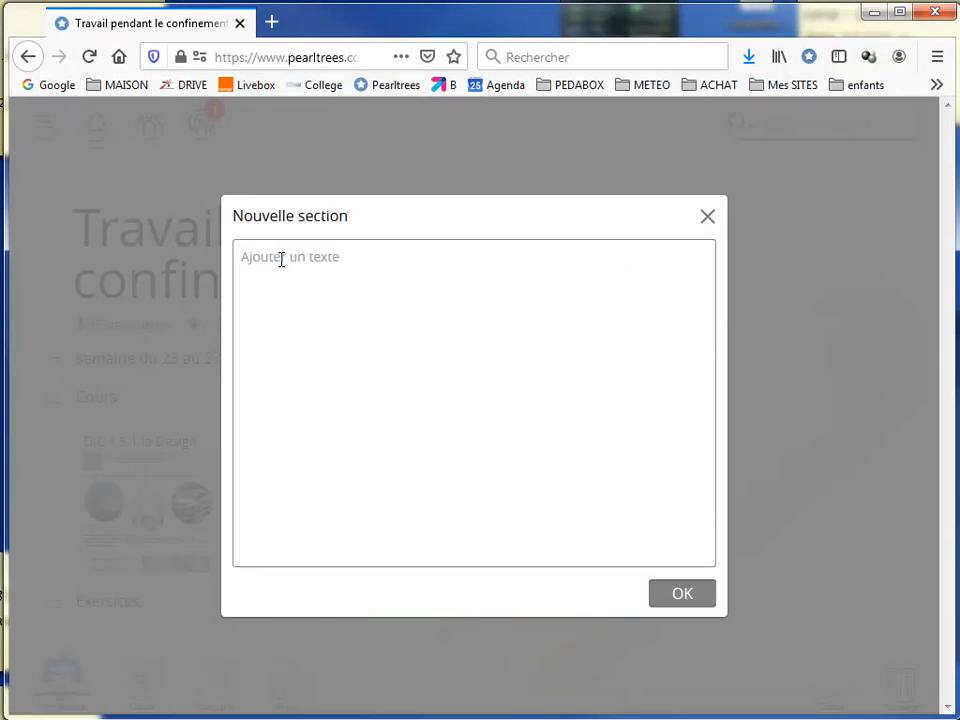
{"action": "type", "text": "Do"}
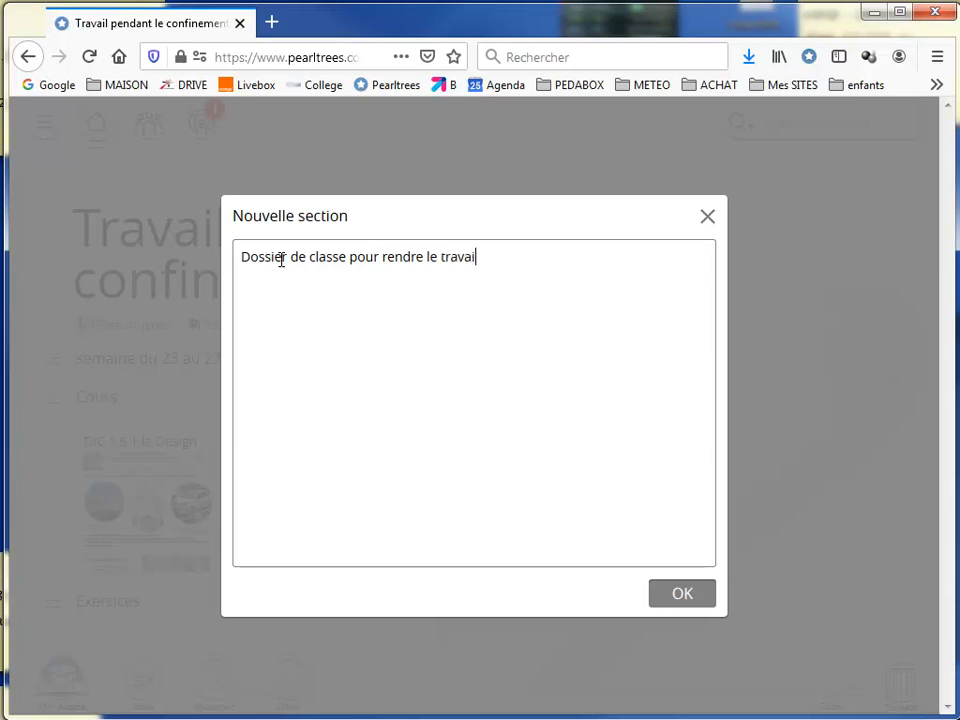
{"action": "left_click", "coordinate": [686, 594]}
{"action": "left_click_drag", "start_coordinate": [133, 369], "coordinate": [78, 466]}
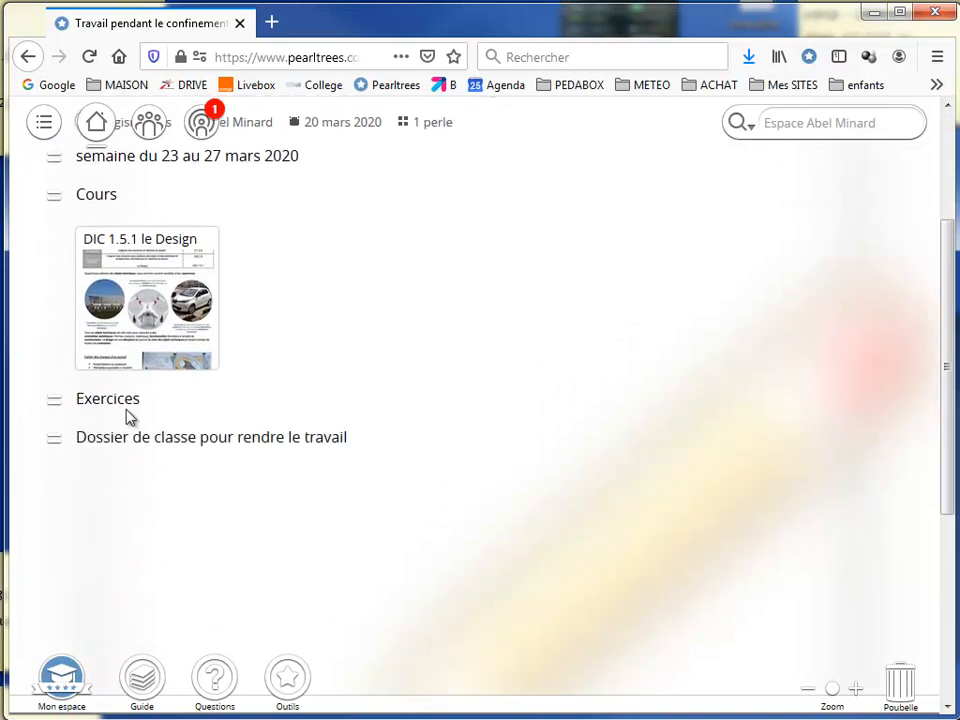
Upload the S1 Realisation dun prototype document, image.jpg and le design en 5.mp4 from the telechargement folder to the collection.
{"action": "left_click_drag", "start_coordinate": [958, 165], "coordinate": [554, 134]}
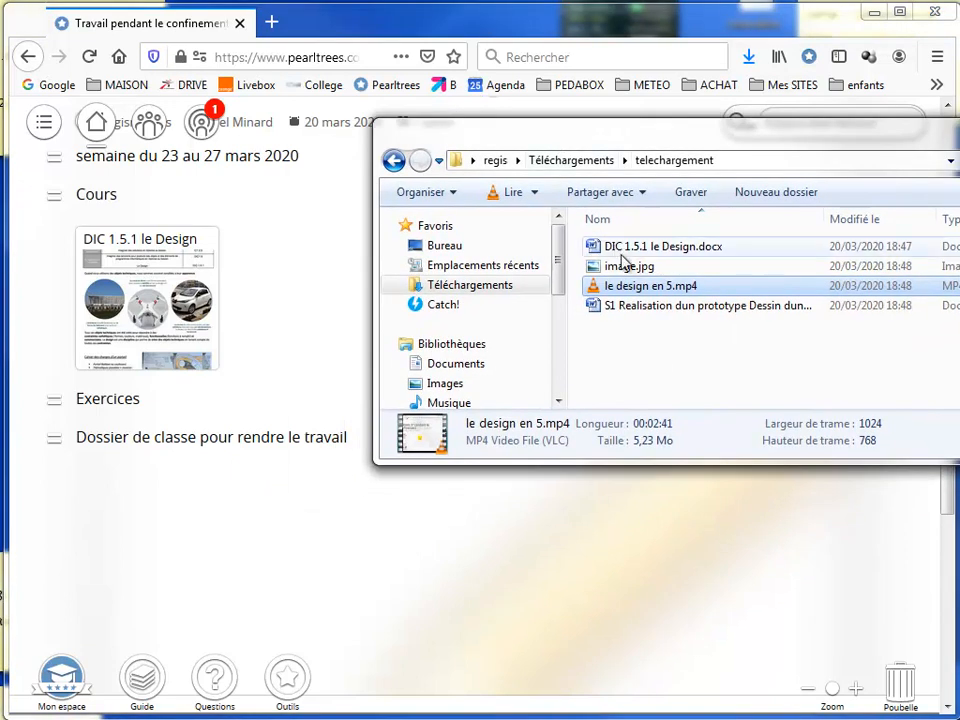
{"action": "left_click", "coordinate": [624, 310]}
{"action": "left_click_drag", "start_coordinate": [628, 312], "coordinate": [136, 420]}
{"action": "left_click_drag", "start_coordinate": [628, 268], "coordinate": [282, 303]}
{"action": "left_click", "coordinate": [648, 290]}
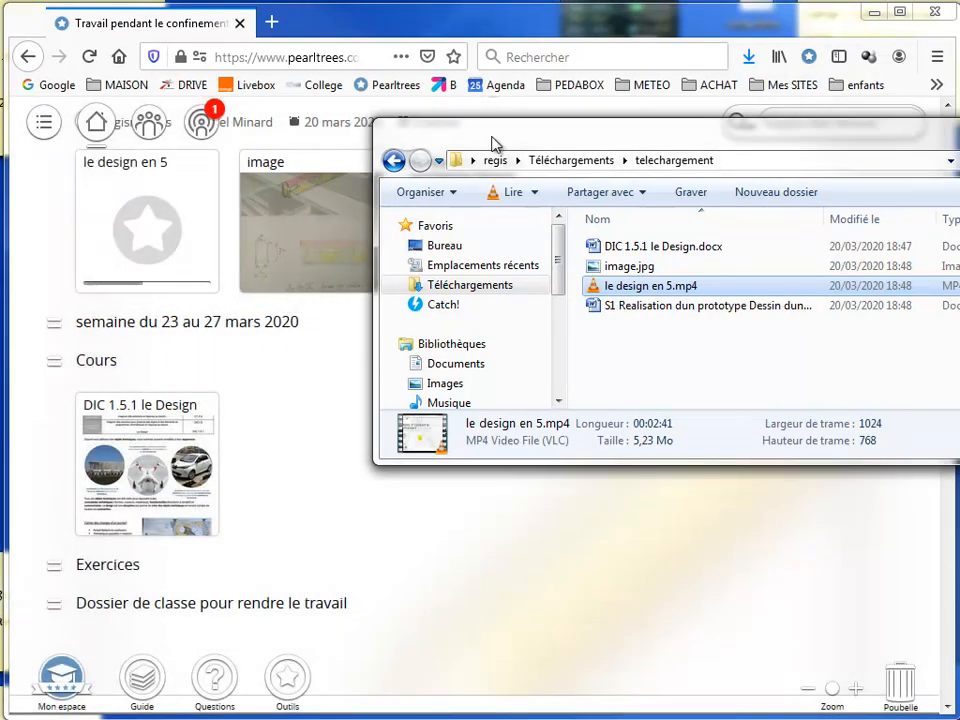
{"action": "left_click_drag", "start_coordinate": [493, 139], "coordinate": [959, 141]}
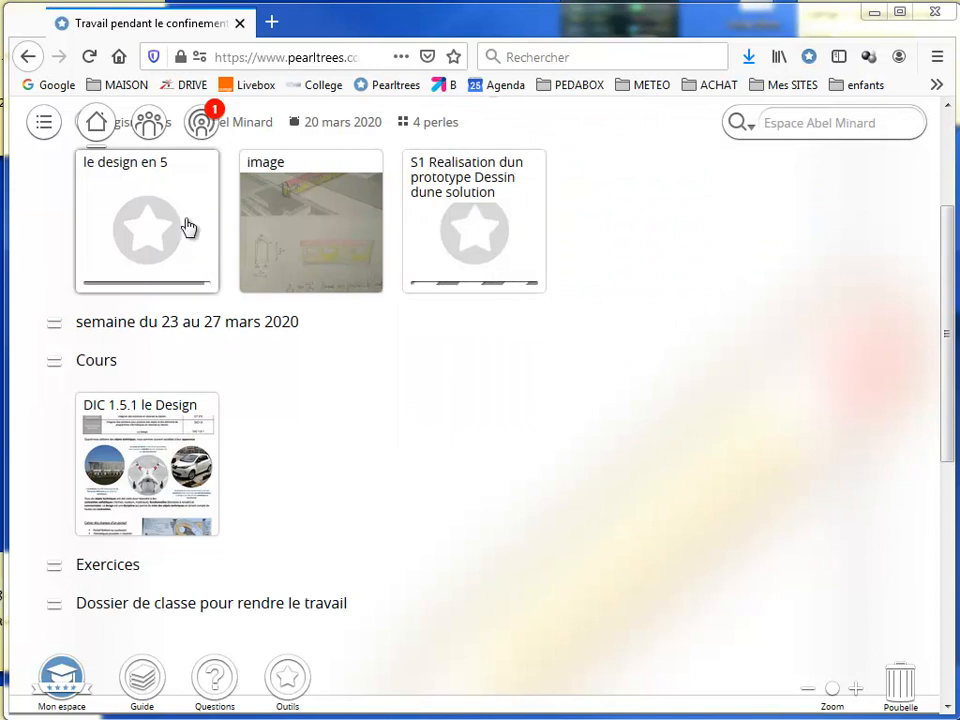
Move the video, the image and the S1 Realisation document together into the Exercices section.
{"action": "mouse_move", "coordinate": [156, 225]}
{"action": "left_mouse_down"}
{"action": "mouse_move", "coordinate": [120, 454]}
{"action": "mouse_move", "coordinate": [131, 589]}
{"action": "mouse_move", "coordinate": [174, 637]}
{"action": "mouse_move", "coordinate": [168, 628]}
{"action": "left_mouse_up"}
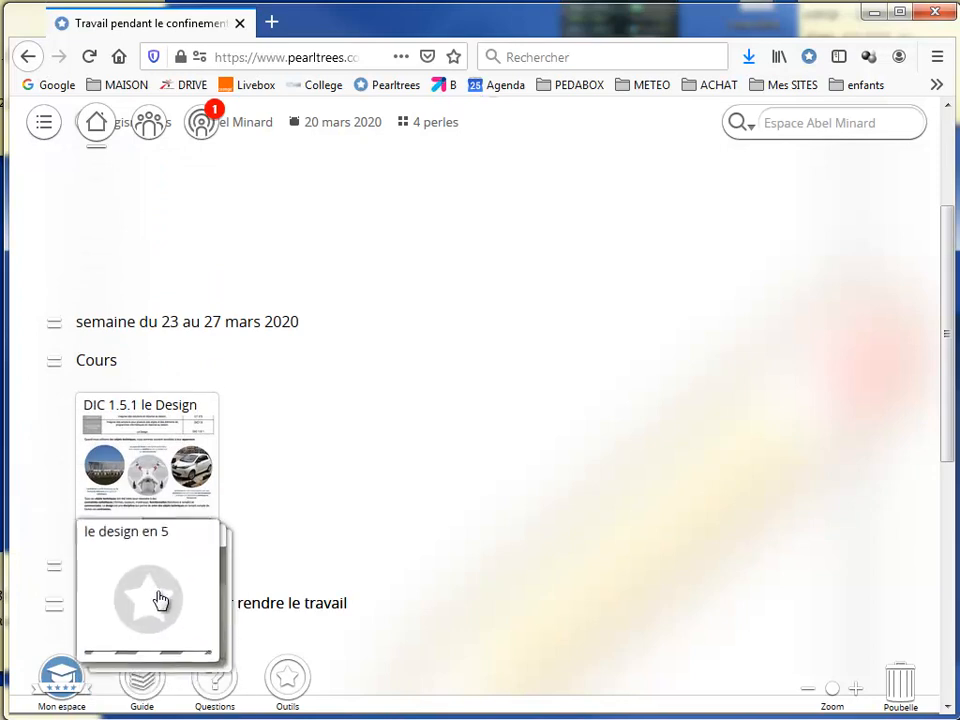
{"action": "left_click", "coordinate": [156, 580]}
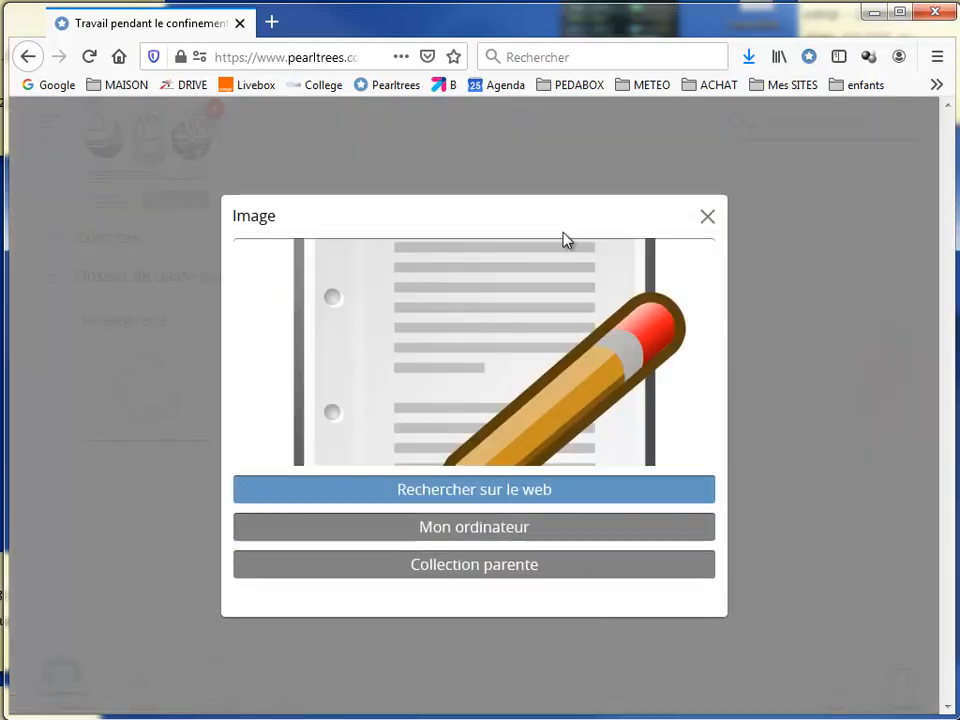
{"action": "left_click", "coordinate": [709, 218]}
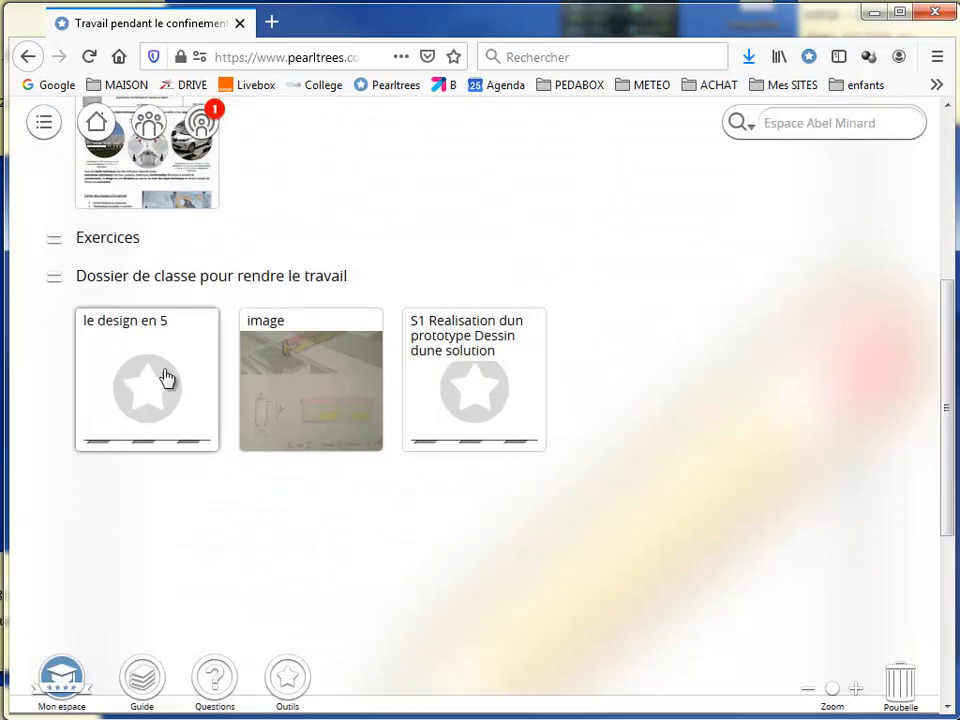
{"action": "left_click_drag", "start_coordinate": [165, 381], "coordinate": [185, 242]}
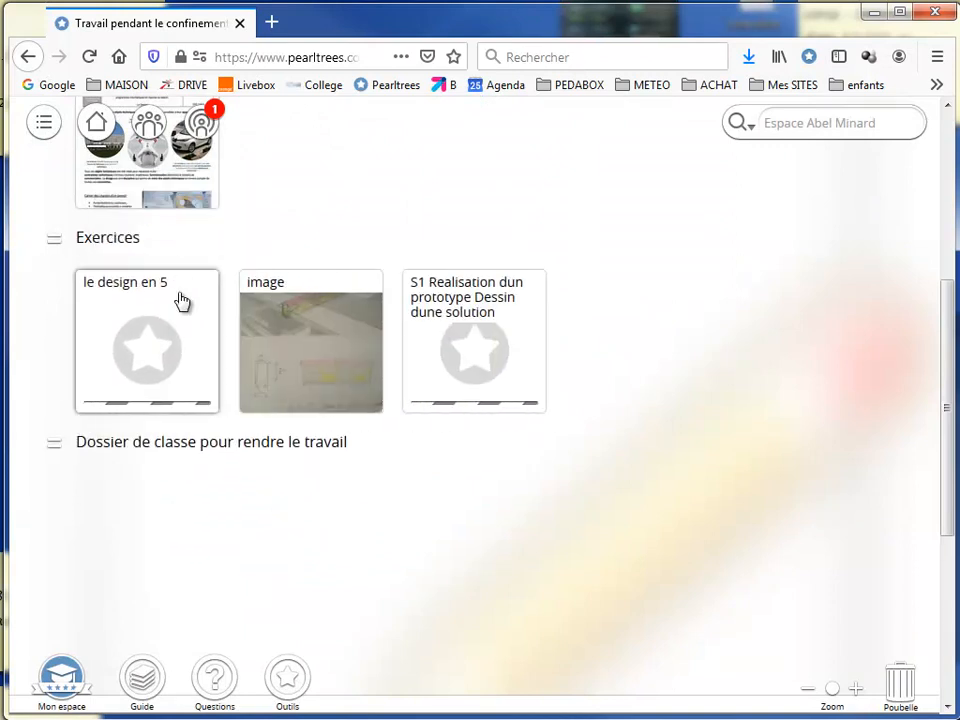
Start a new collection titled 5A inside Travail pendant le confinement and set its visibility to Privé.
{"action": "scroll", "coordinate": [326, 364], "scroll_direction": "up", "scroll_amount": 2}
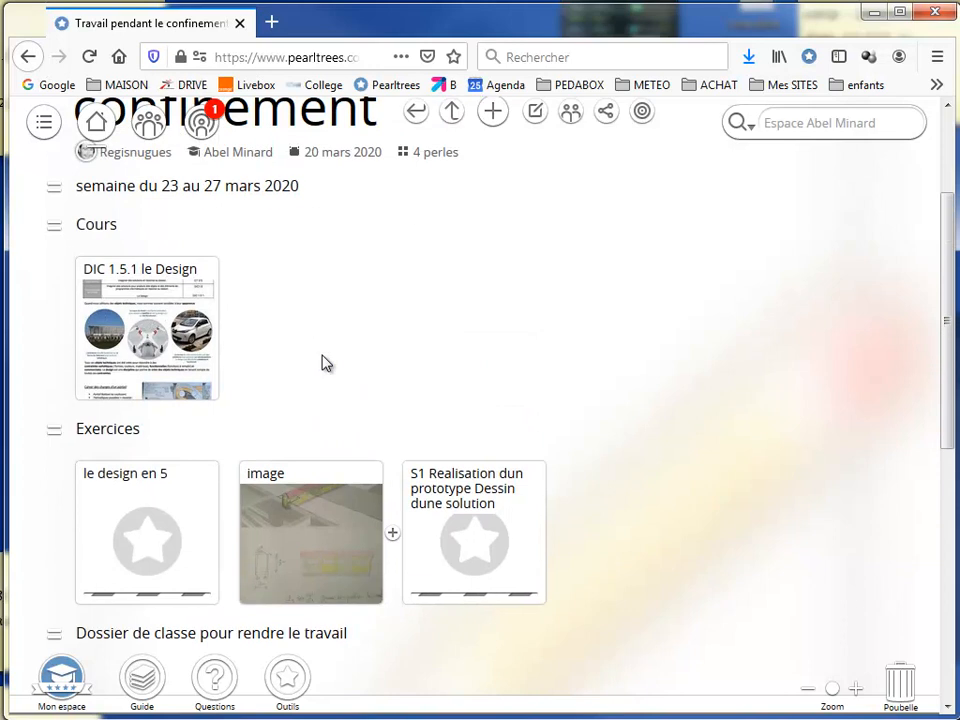
{"action": "scroll", "coordinate": [321, 364], "scroll_direction": "down", "scroll_amount": 3}
{"action": "scroll", "coordinate": [165, 380], "scroll_direction": "down", "scroll_amount": 3}
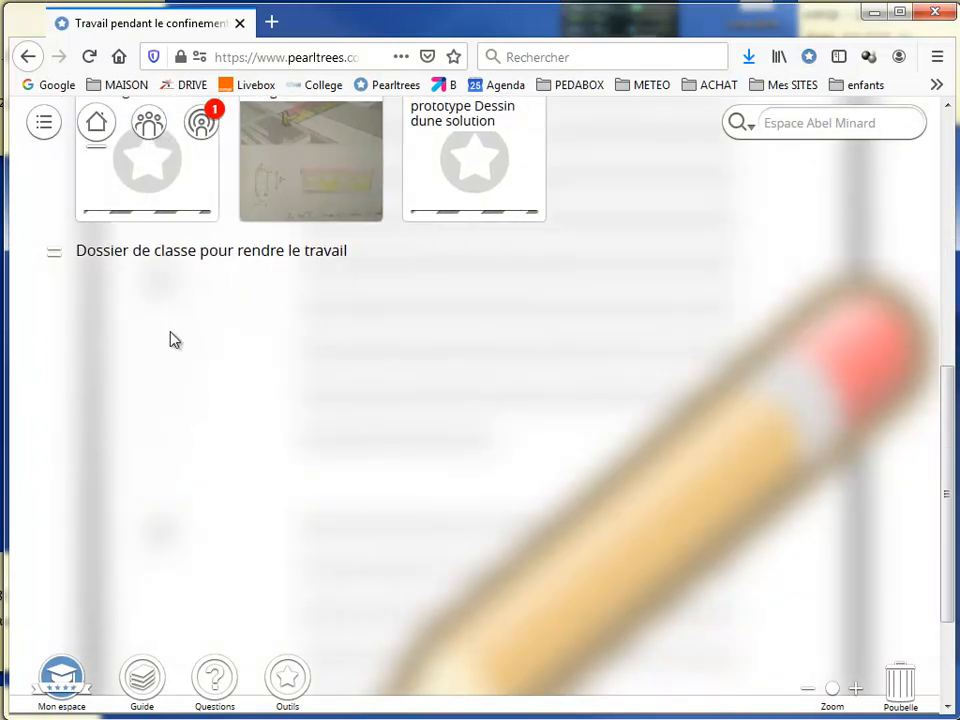
{"action": "scroll", "coordinate": [180, 336], "scroll_direction": "up", "scroll_amount": 2}
{"action": "scroll", "coordinate": [205, 350], "scroll_direction": "up", "scroll_amount": 4}
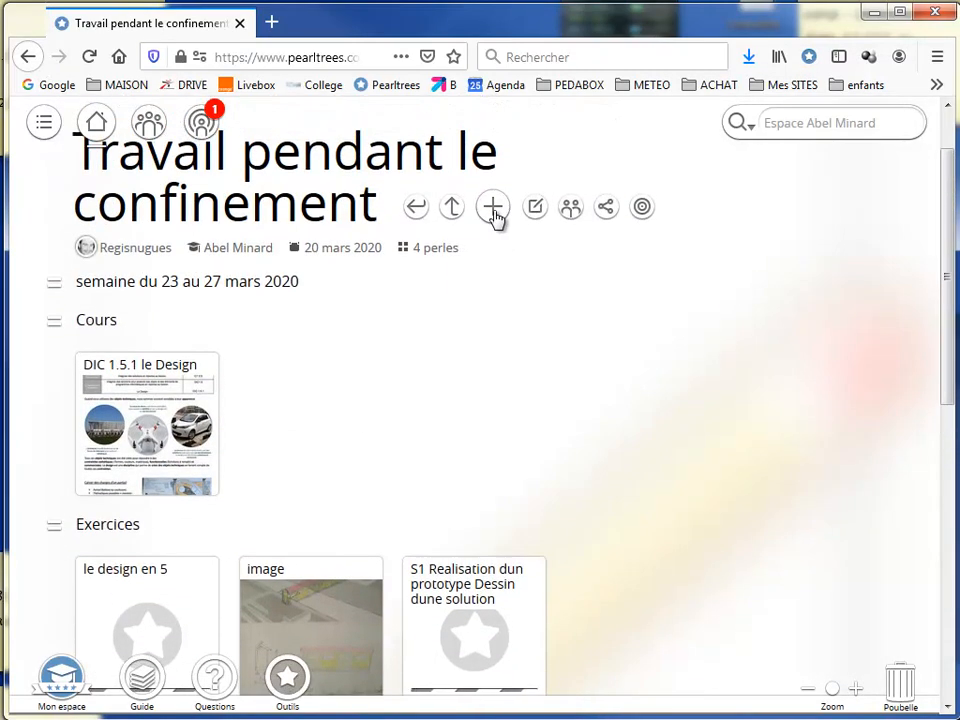
{"action": "left_click", "coordinate": [494, 212]}
{"action": "left_click", "coordinate": [221, 160]}
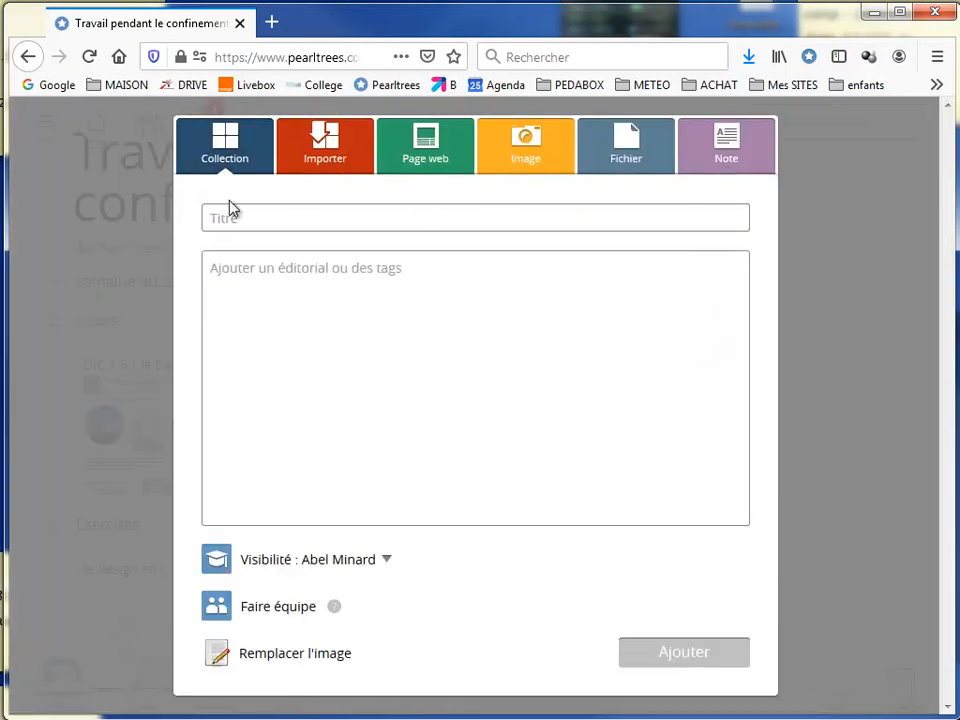
{"action": "type", "text": "5A"}
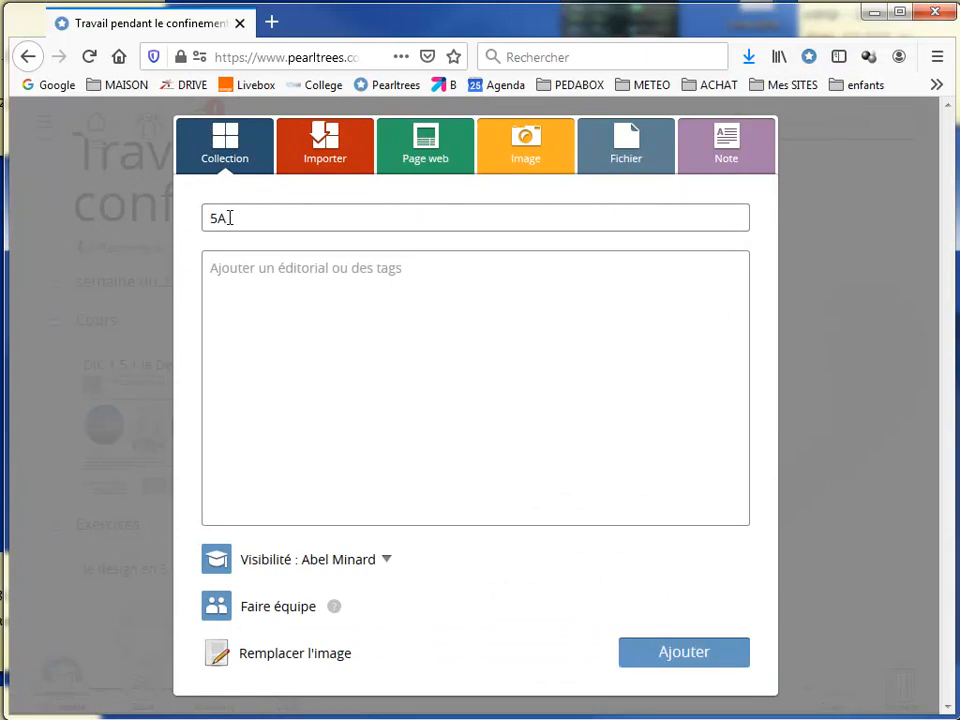
{"action": "left_click", "coordinate": [321, 571]}
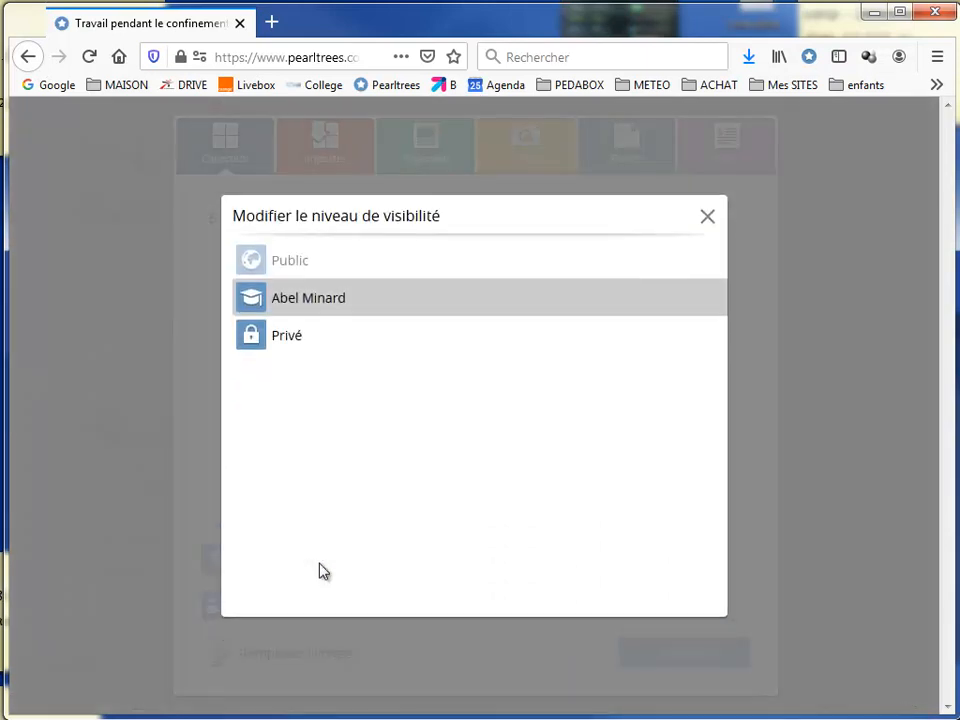
{"action": "left_click", "coordinate": [285, 347]}
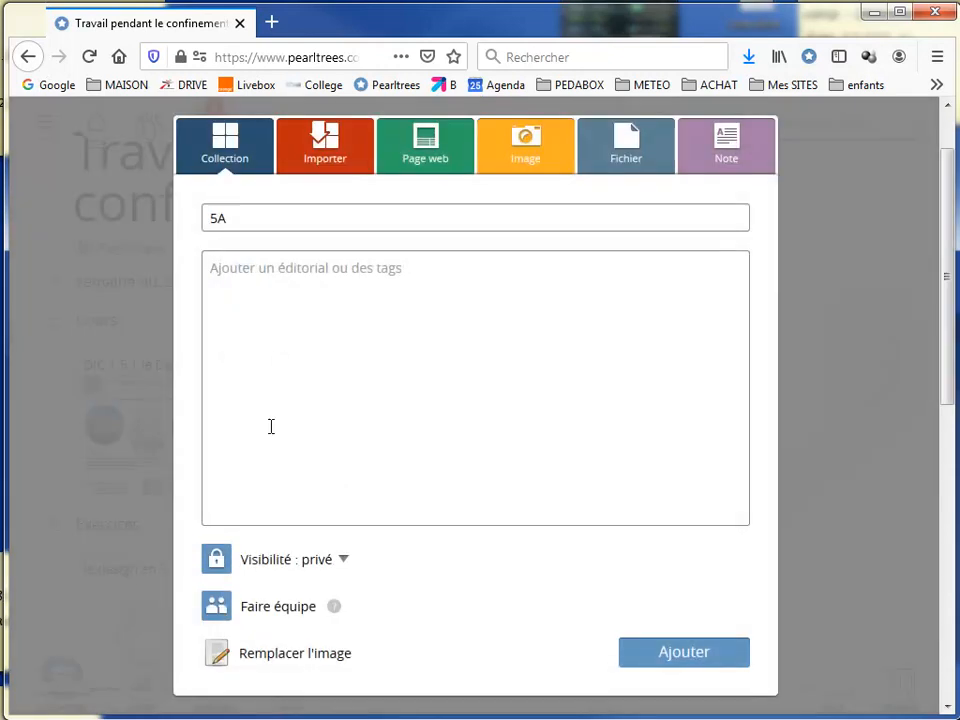
Add every member of the 5a class directory to the 5A collection's team.
{"action": "left_click", "coordinate": [265, 612]}
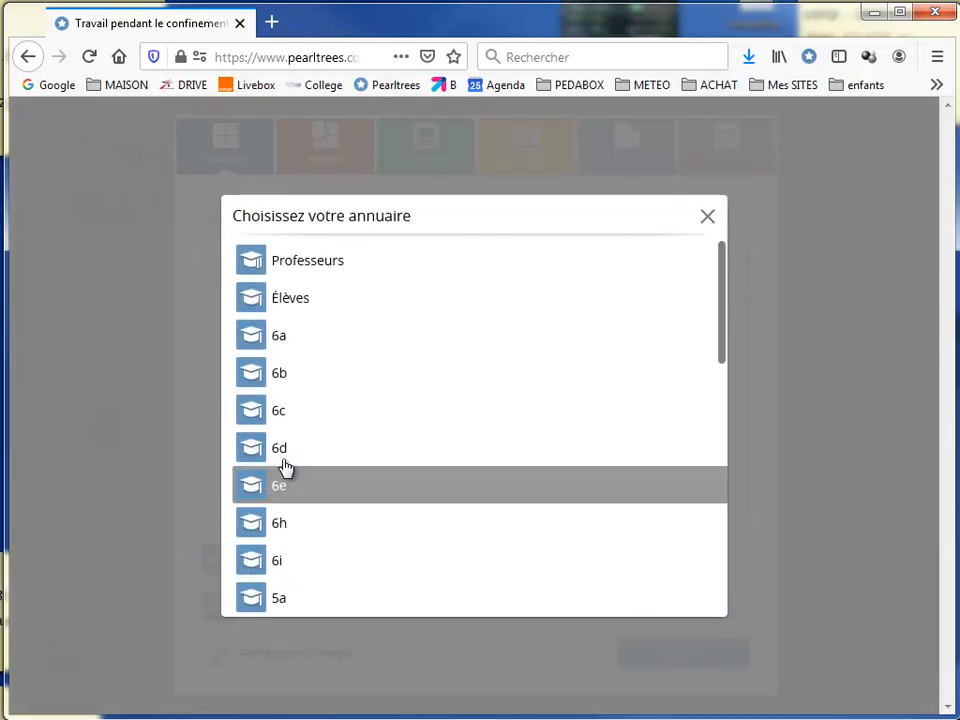
{"action": "left_click_drag", "start_coordinate": [726, 340], "coordinate": [724, 429]}
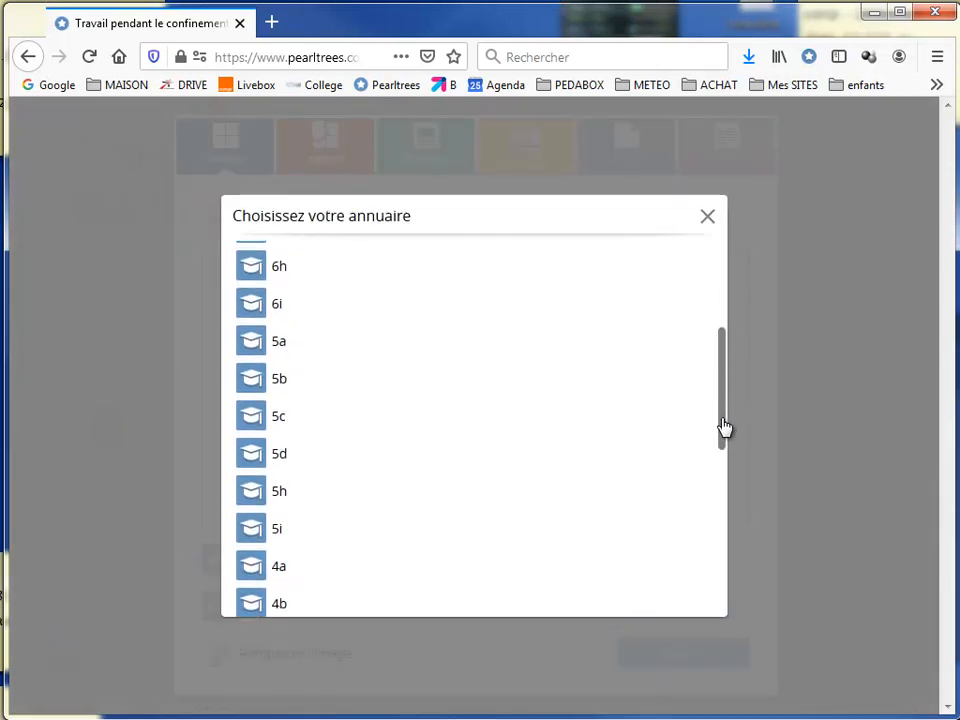
{"action": "left_click", "coordinate": [362, 347]}
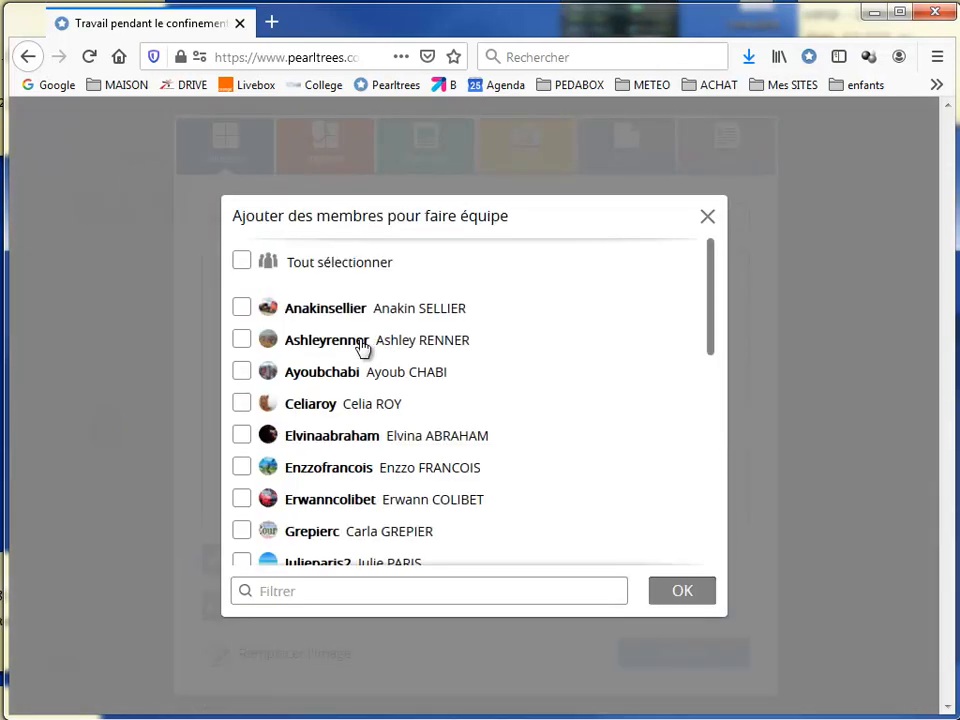
{"action": "left_click", "coordinate": [242, 263]}
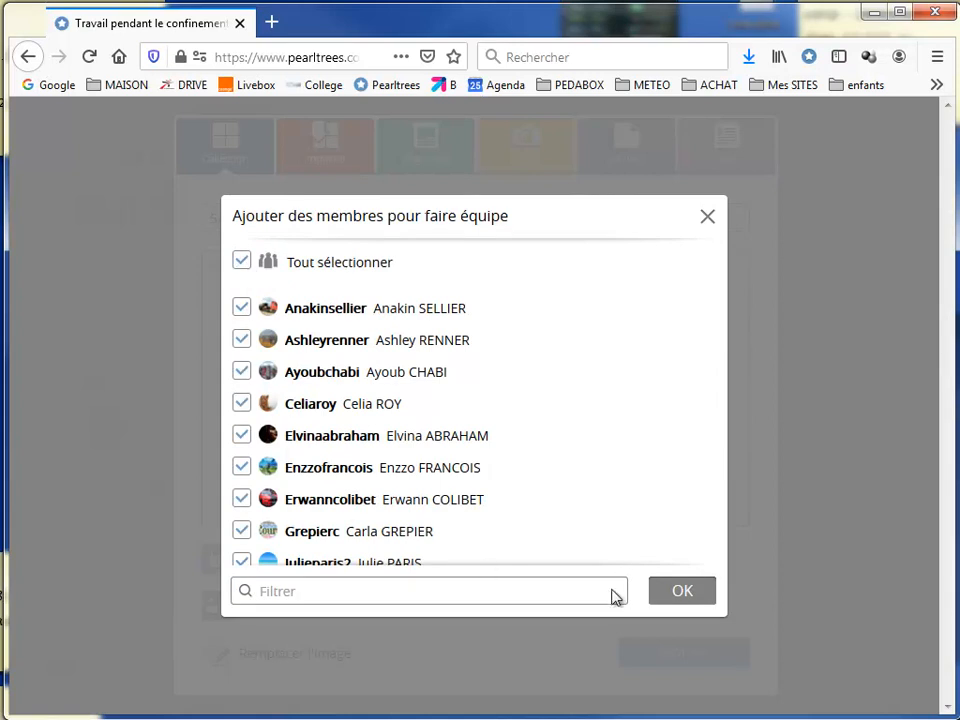
{"action": "left_click", "coordinate": [682, 591]}
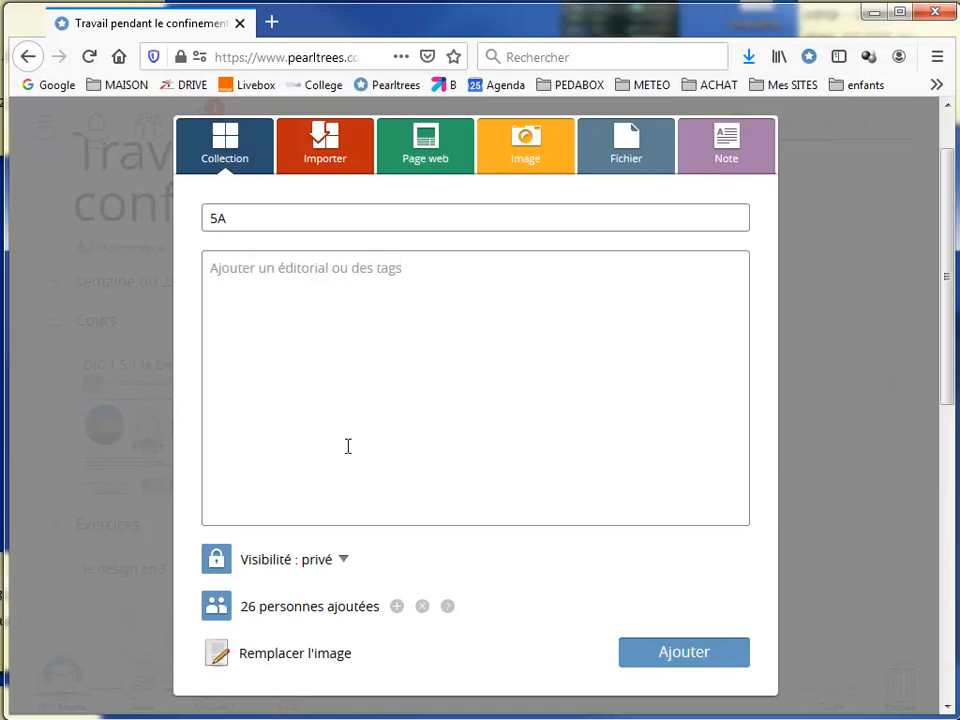
Create the 5A collection with the purple 5A web picture as its image and place it in the Dossier de classe pour rendre le travail section.
{"action": "left_click", "coordinate": [308, 663]}
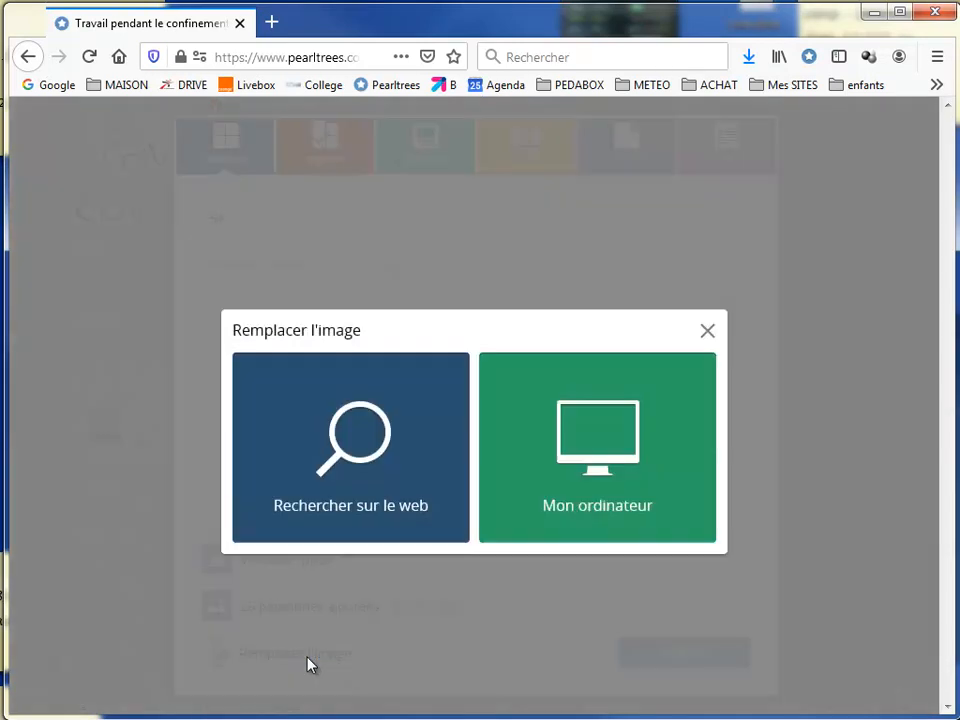
{"action": "left_click", "coordinate": [324, 437]}
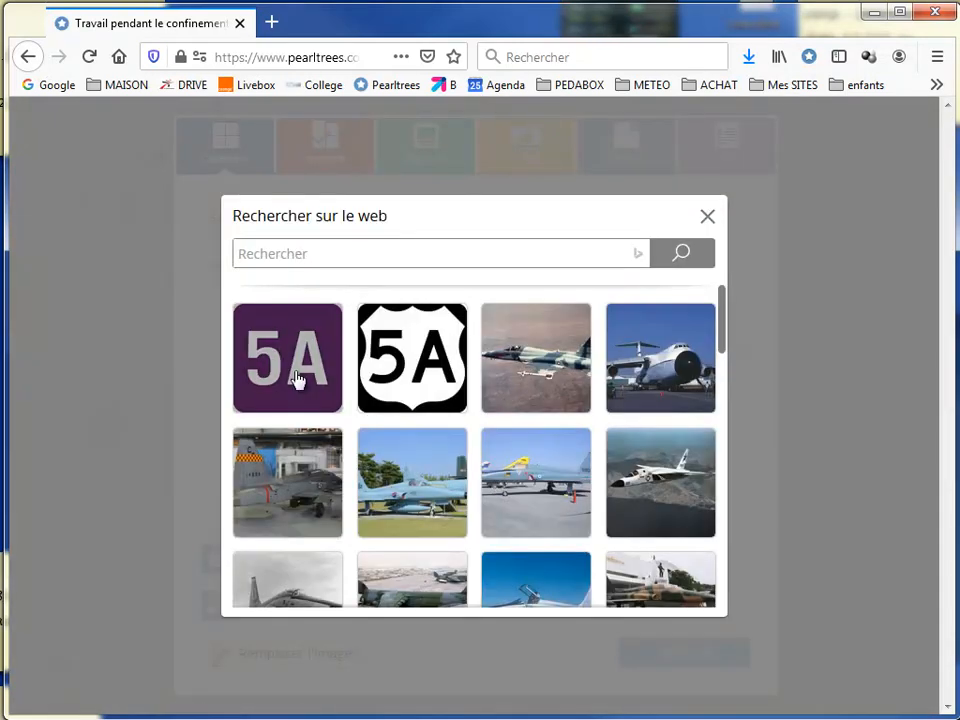
{"action": "left_click", "coordinate": [297, 379]}
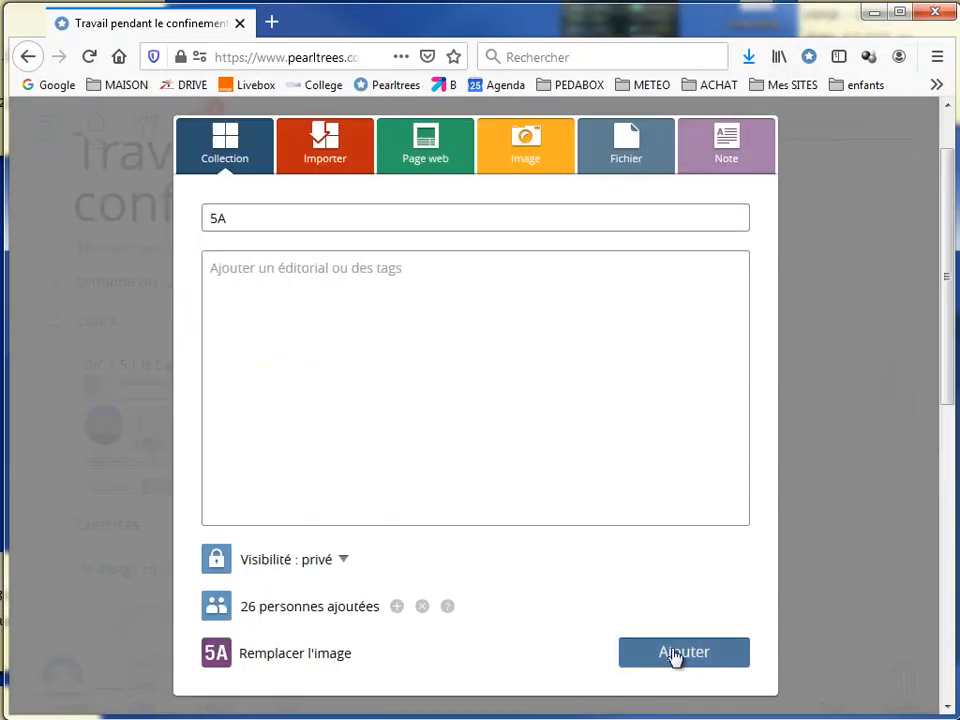
{"action": "left_click", "coordinate": [675, 656]}
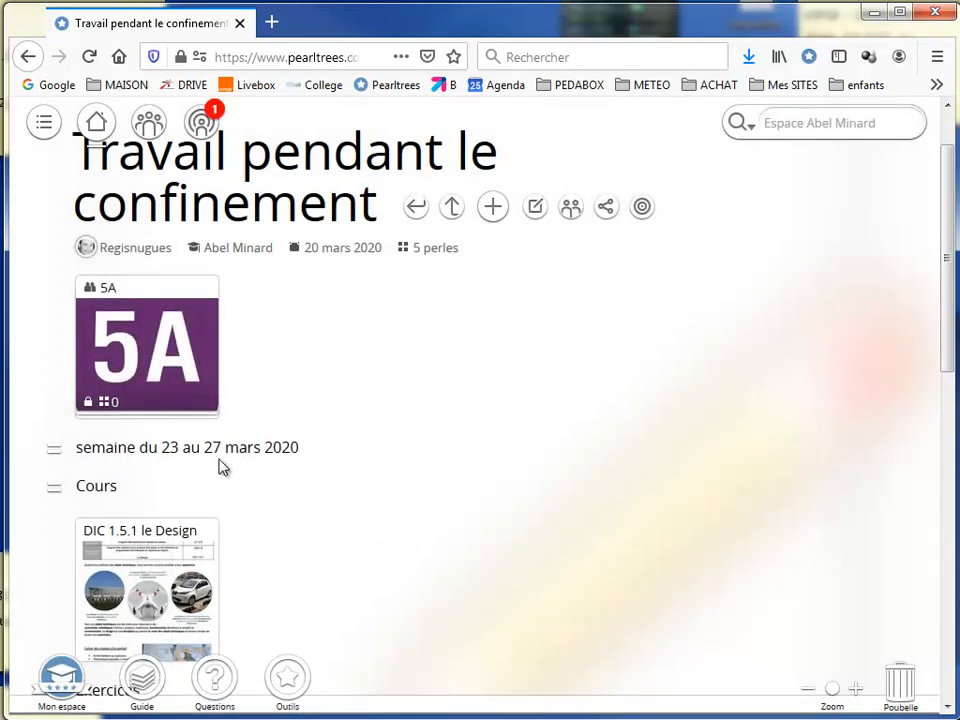
{"action": "left_click_drag", "start_coordinate": [176, 392], "coordinate": [159, 499]}
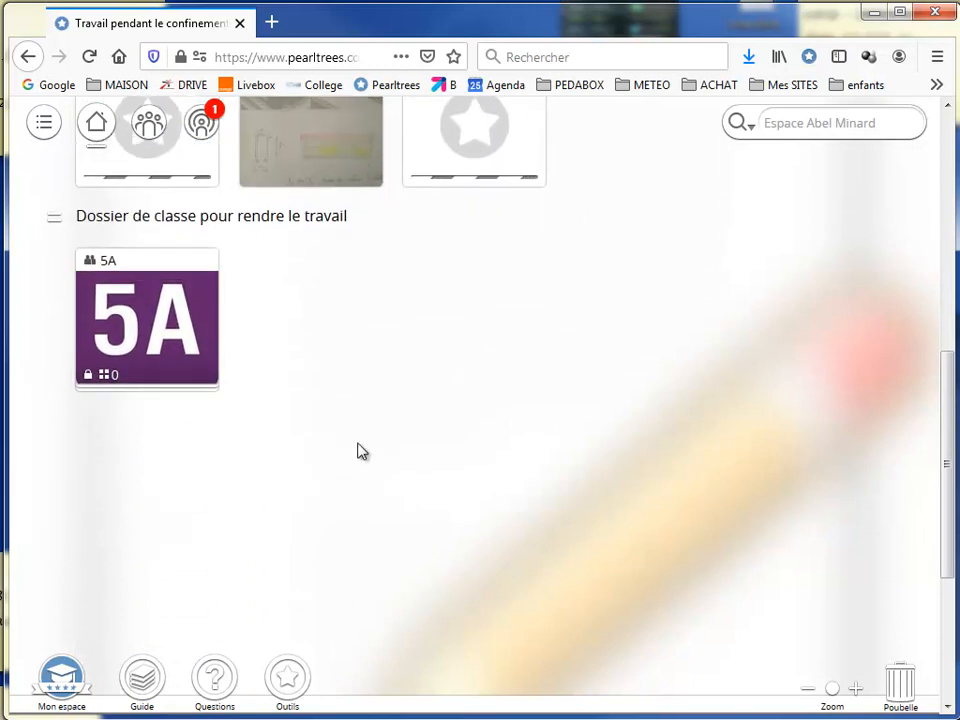
Add a note titled Consignes with five numbered instructions, from reading "Le design" to handing in the file named prénom-nom-classe, with key words in bold.
{"action": "scroll", "coordinate": [360, 452], "scroll_direction": "up", "scroll_amount": 2}
{"action": "scroll", "coordinate": [436, 458], "scroll_direction": "up", "scroll_amount": 1}
{"action": "scroll", "coordinate": [436, 458], "scroll_direction": "up", "scroll_amount": 3}
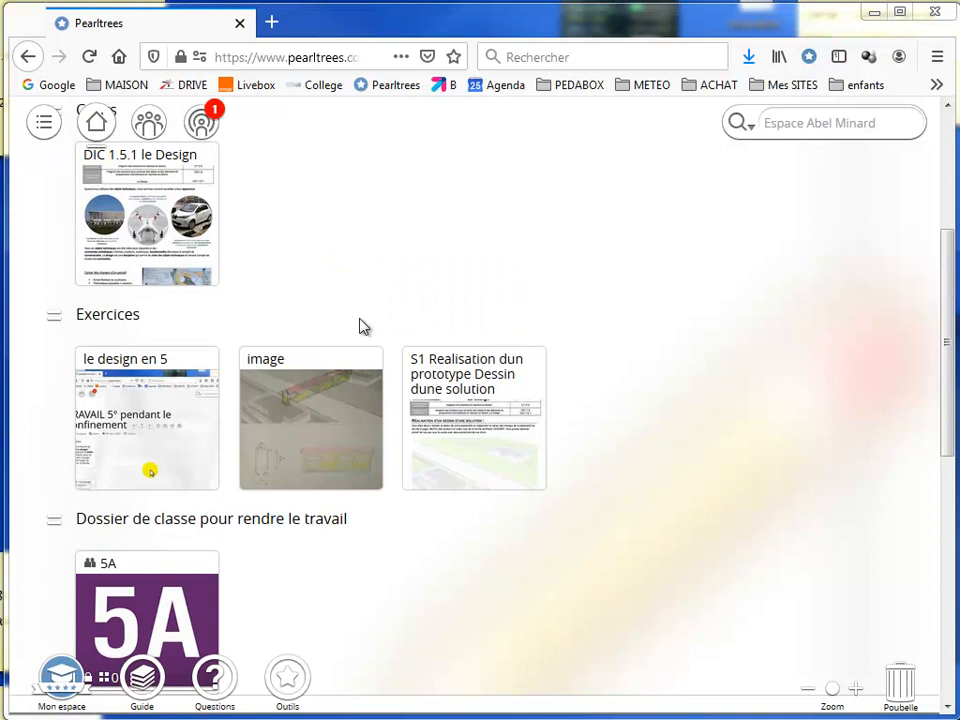
{"action": "scroll", "coordinate": [360, 315], "scroll_direction": "up", "scroll_amount": 2}
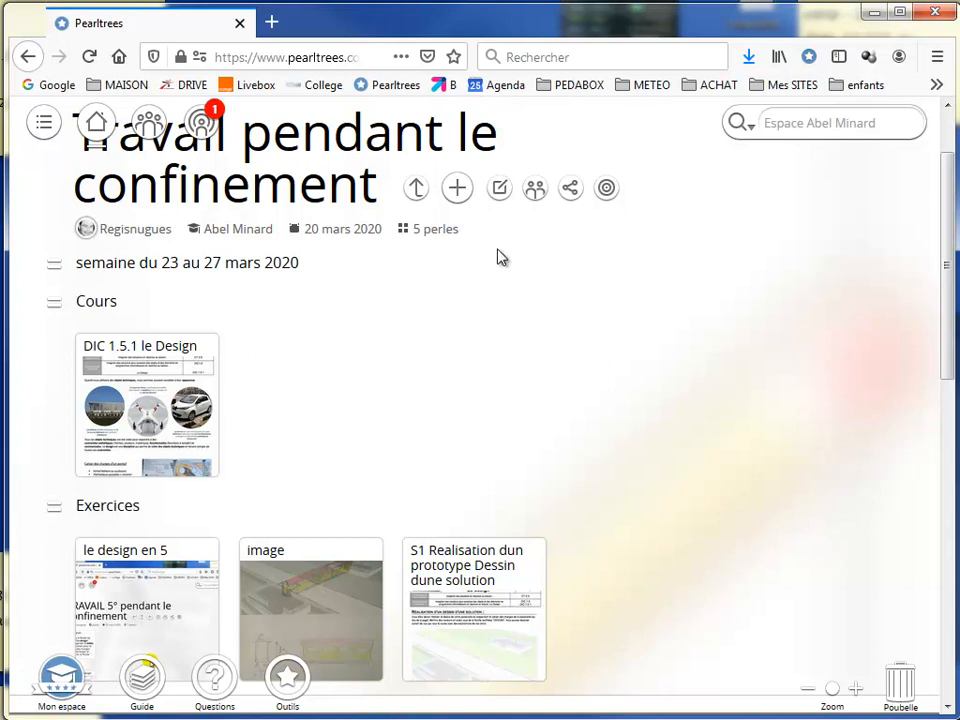
{"action": "left_click", "coordinate": [457, 192]}
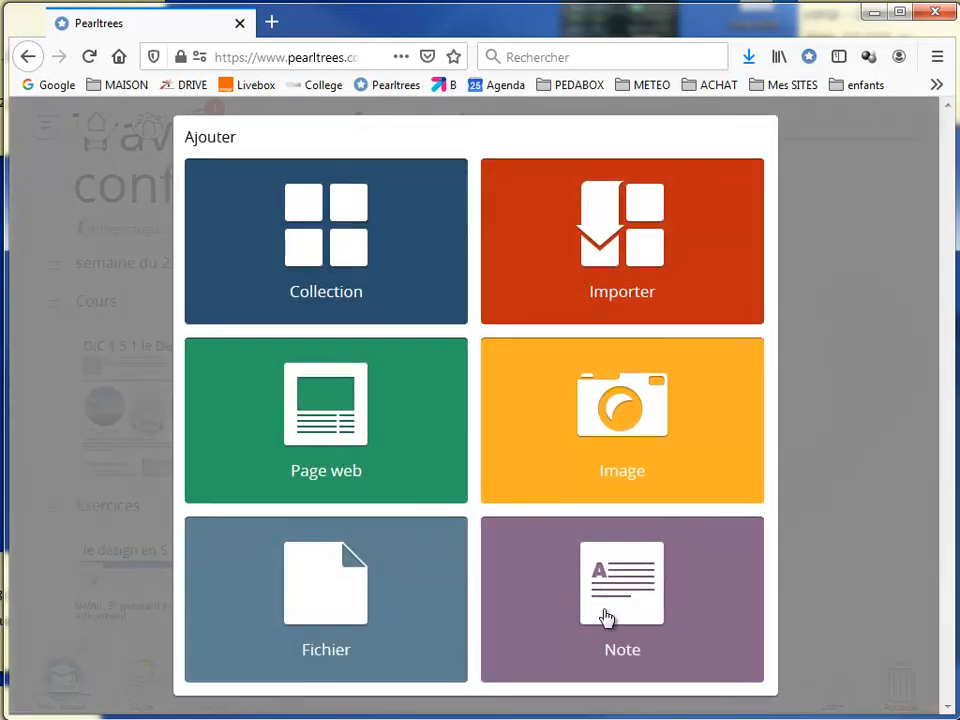
{"action": "left_click", "coordinate": [605, 618]}
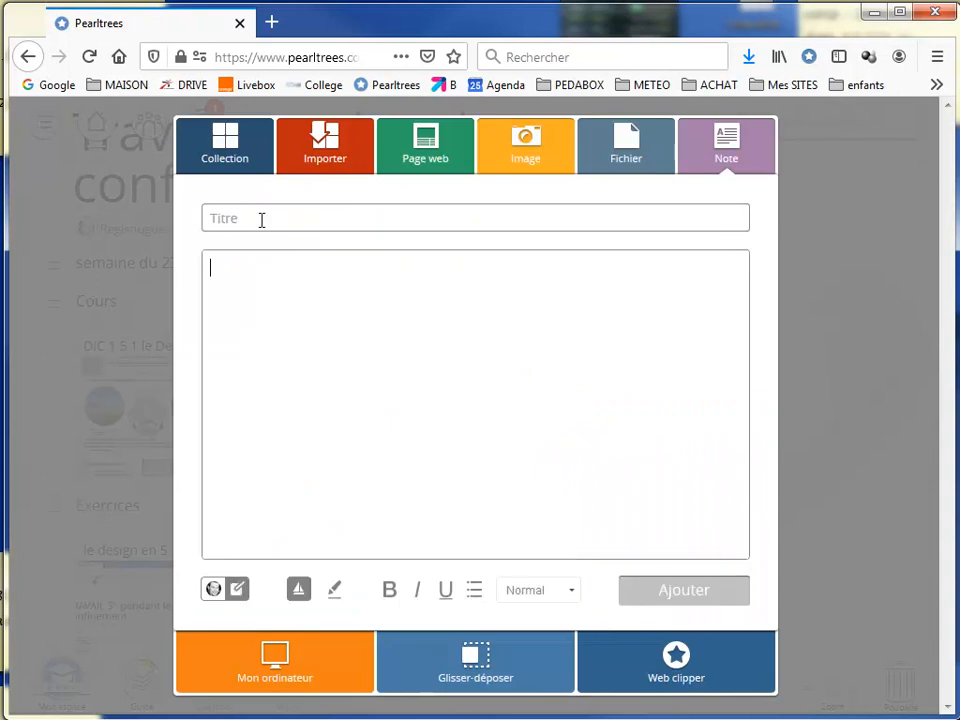
{"action": "type", "text": "Consign"}
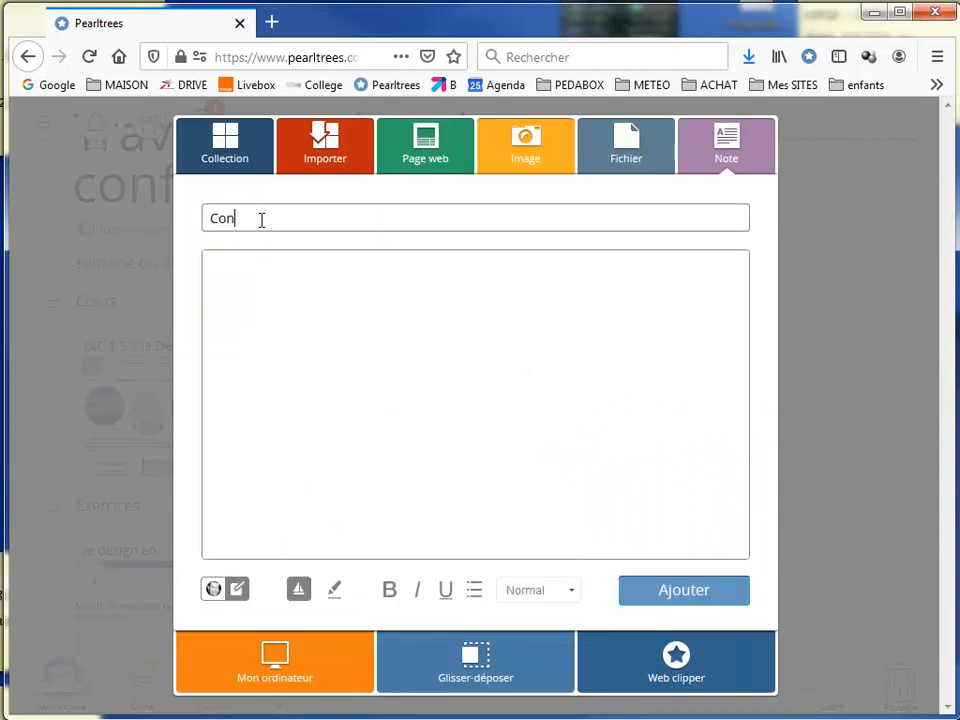
{"action": "type", "text": "e"}
{"action": "left_click", "coordinate": [257, 287]}
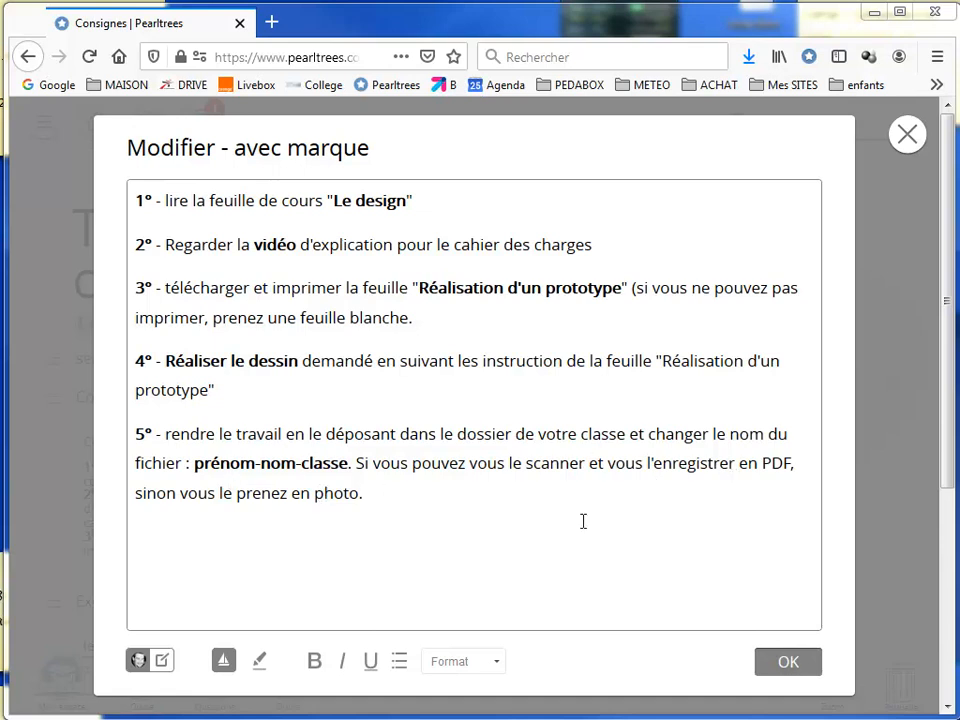
{"action": "left_click", "coordinate": [790, 661]}
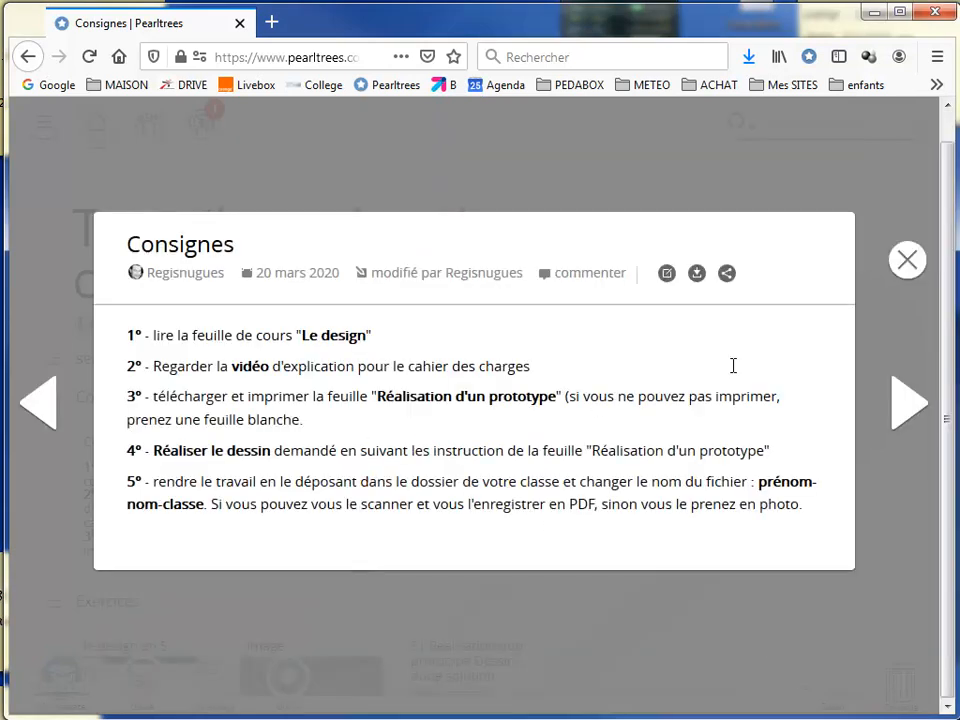
{"action": "left_click", "coordinate": [908, 282]}
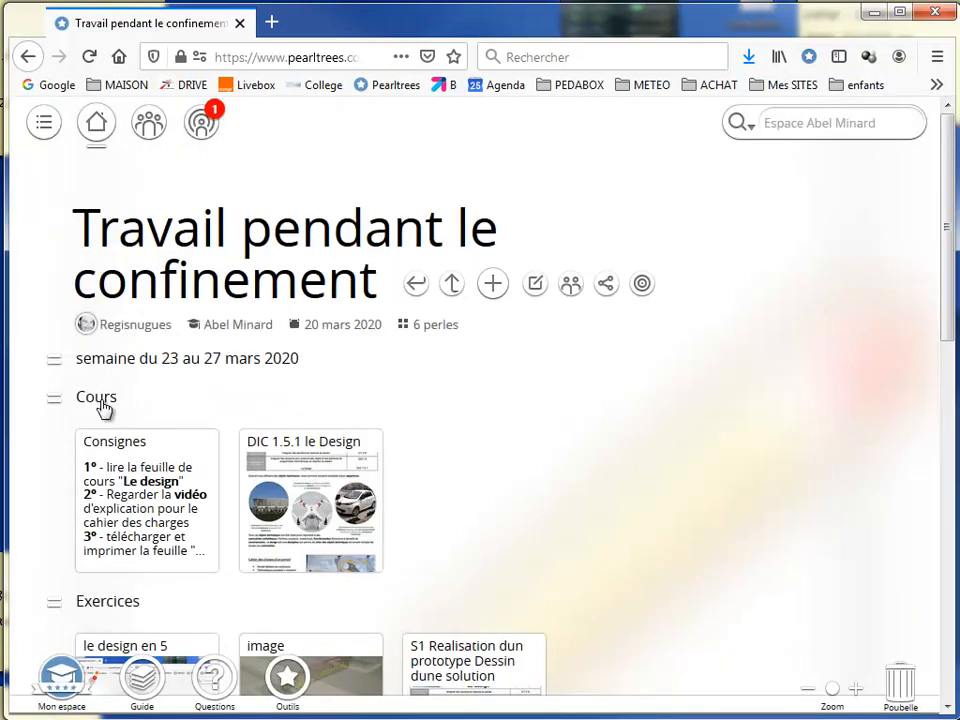
Play the opening seconds of the le design en 5 video from the Exercices section, pause it and close it.
{"action": "scroll", "coordinate": [156, 508], "scroll_direction": "down", "scroll_amount": 2}
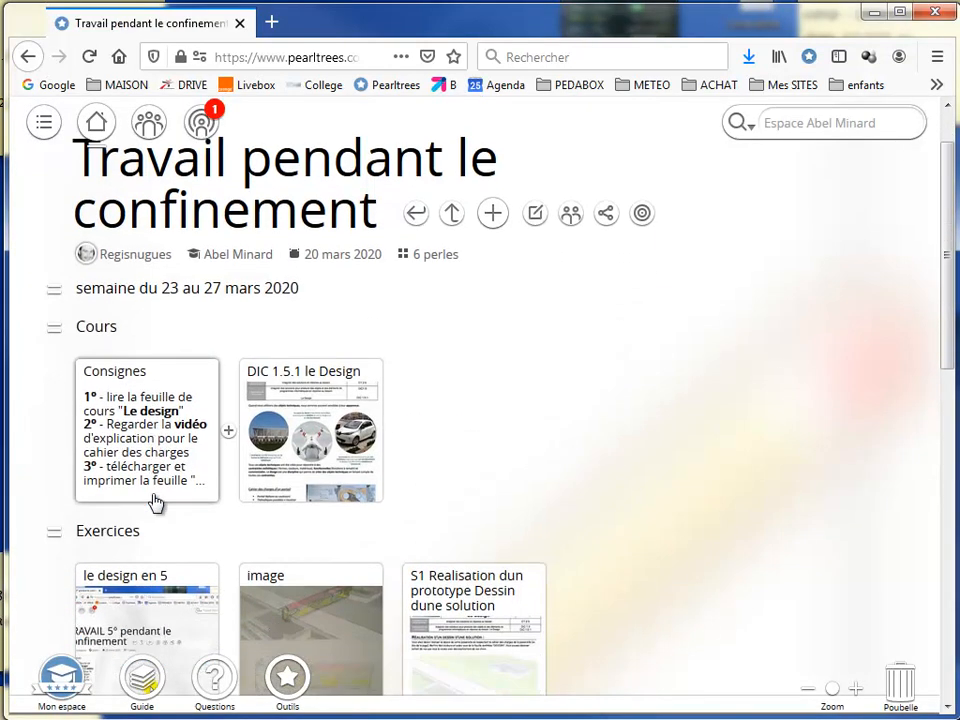
{"action": "scroll", "coordinate": [275, 438], "scroll_direction": "down", "scroll_amount": 2}
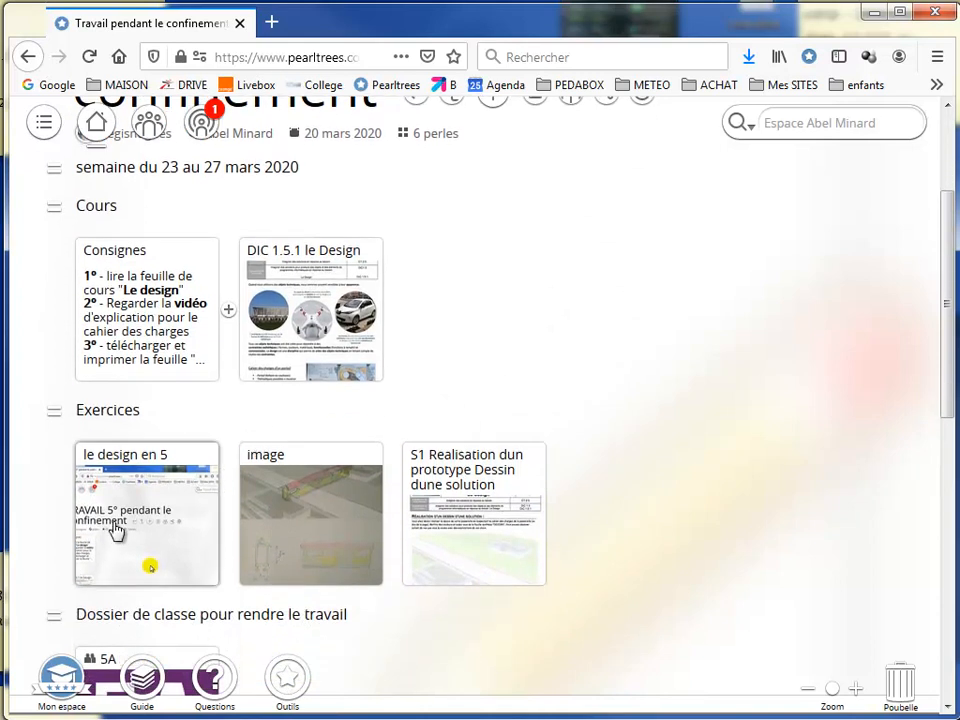
{"action": "scroll", "coordinate": [128, 521], "scroll_direction": "down", "scroll_amount": 2}
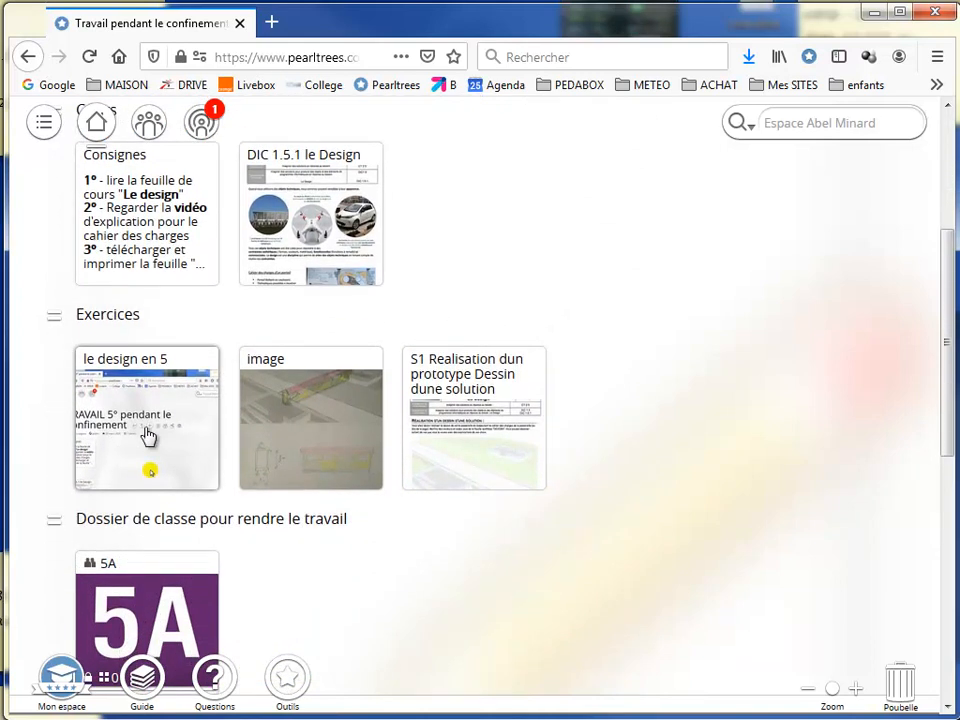
{"action": "left_click", "coordinate": [148, 437]}
{"action": "left_click", "coordinate": [474, 452]}
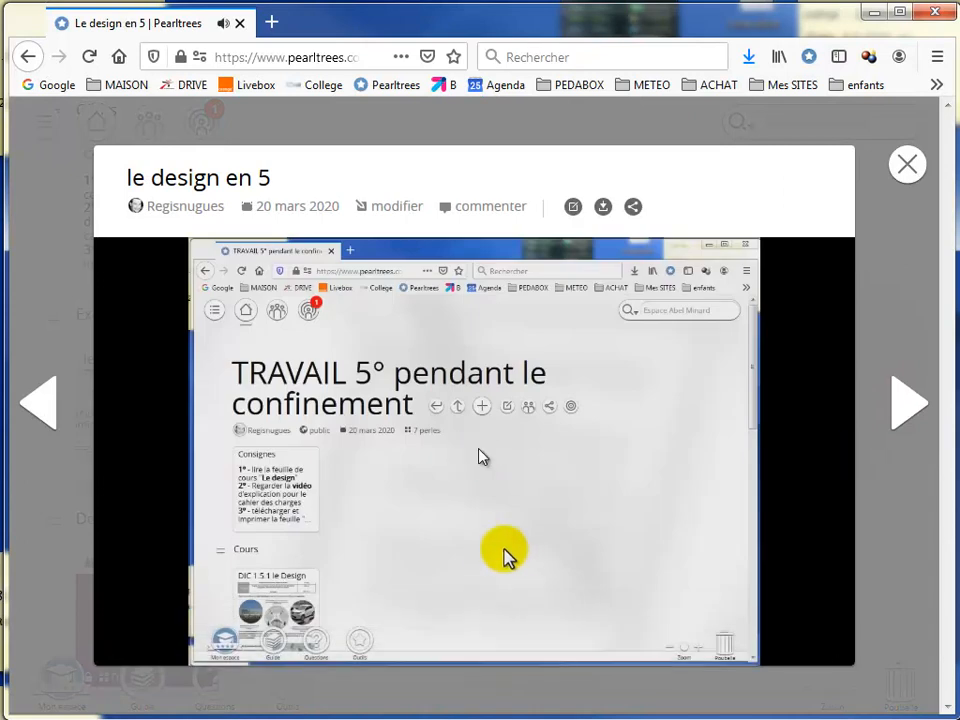
{"action": "mouse_move", "coordinate": [395, 528]}
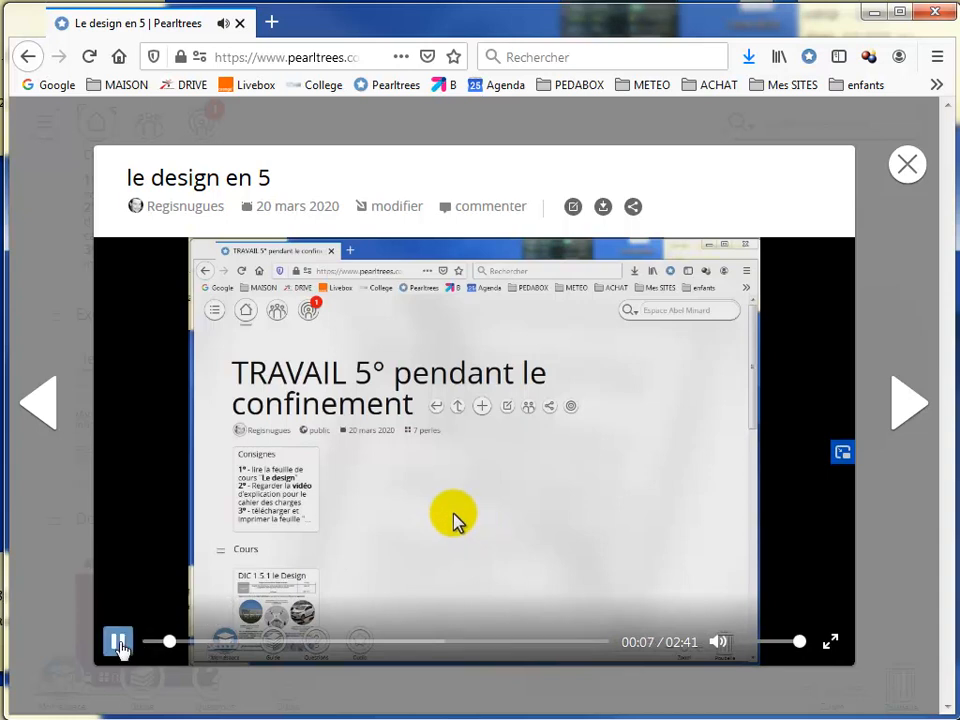
{"action": "left_click", "coordinate": [119, 645]}
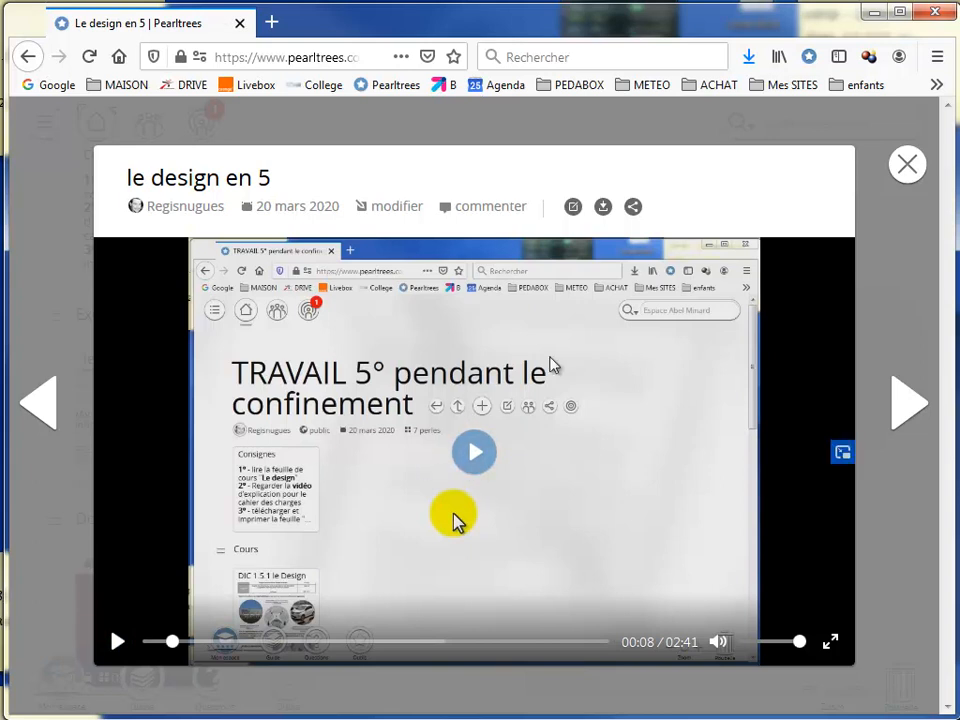
{"action": "left_click", "coordinate": [908, 166]}
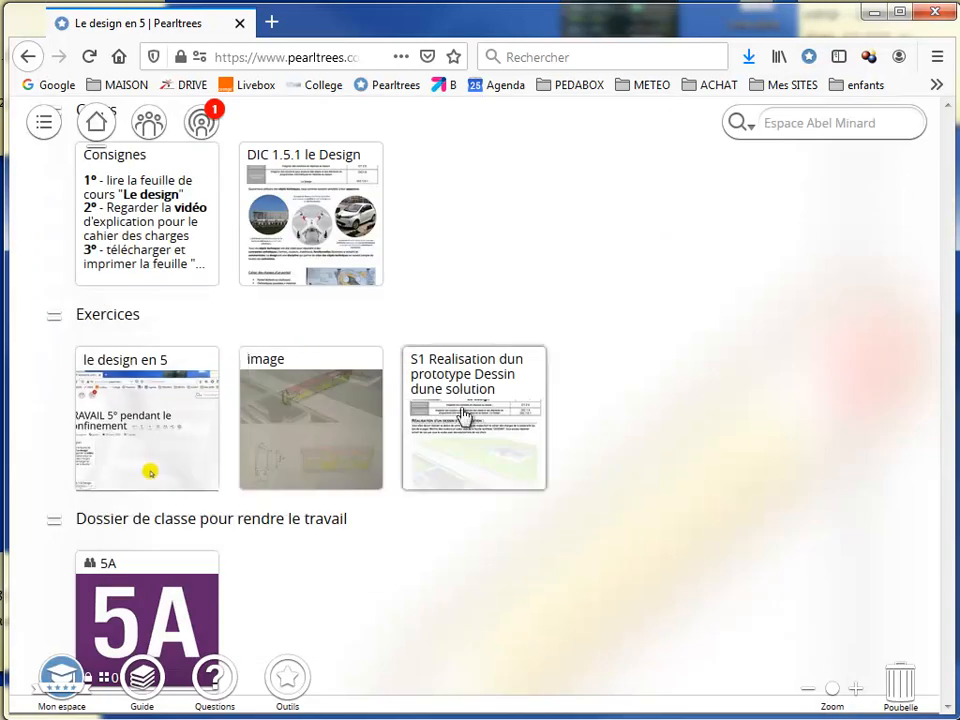
Reorder the Exercices section as S1 Realisation dun prototype first, image second and le design en 5 last.
{"action": "left_click_drag", "start_coordinate": [228, 407], "coordinate": [611, 418]}
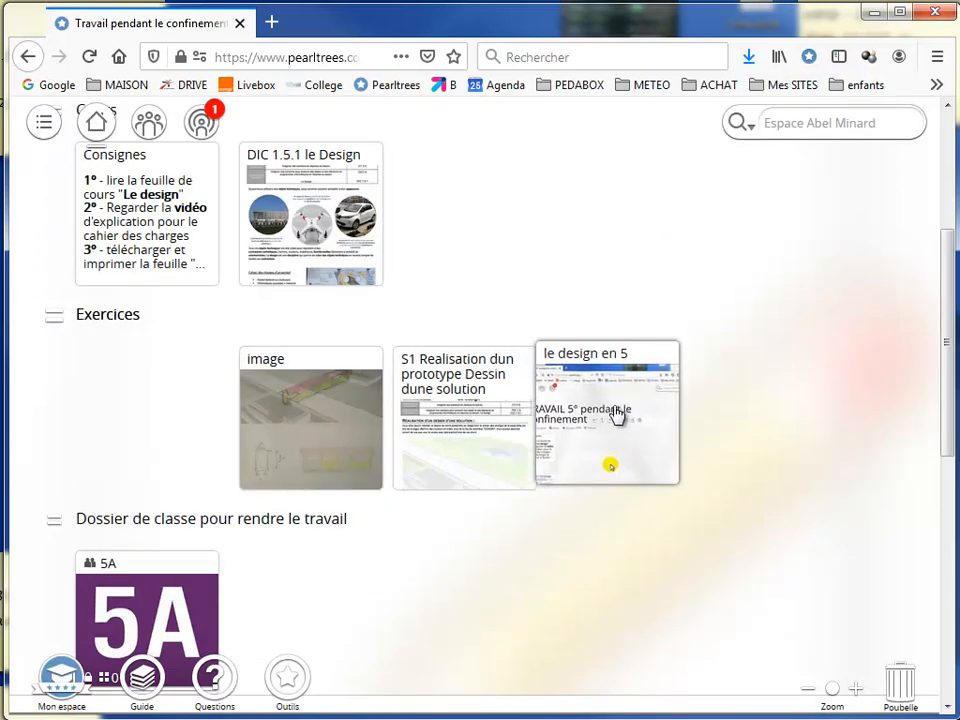
{"action": "left_click_drag", "start_coordinate": [118, 441], "coordinate": [294, 444]}
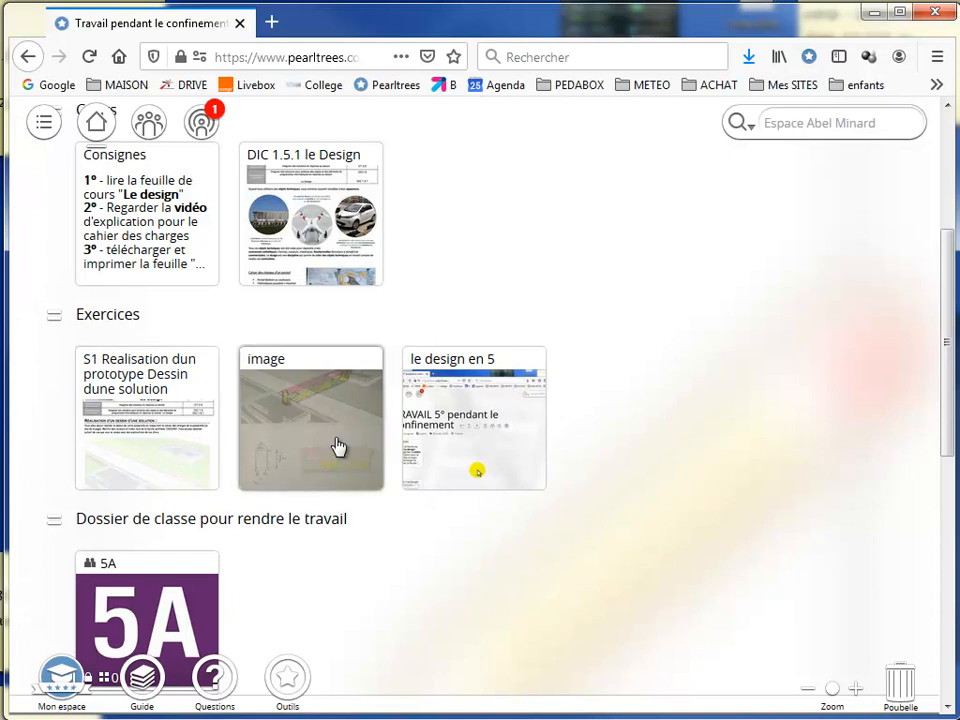